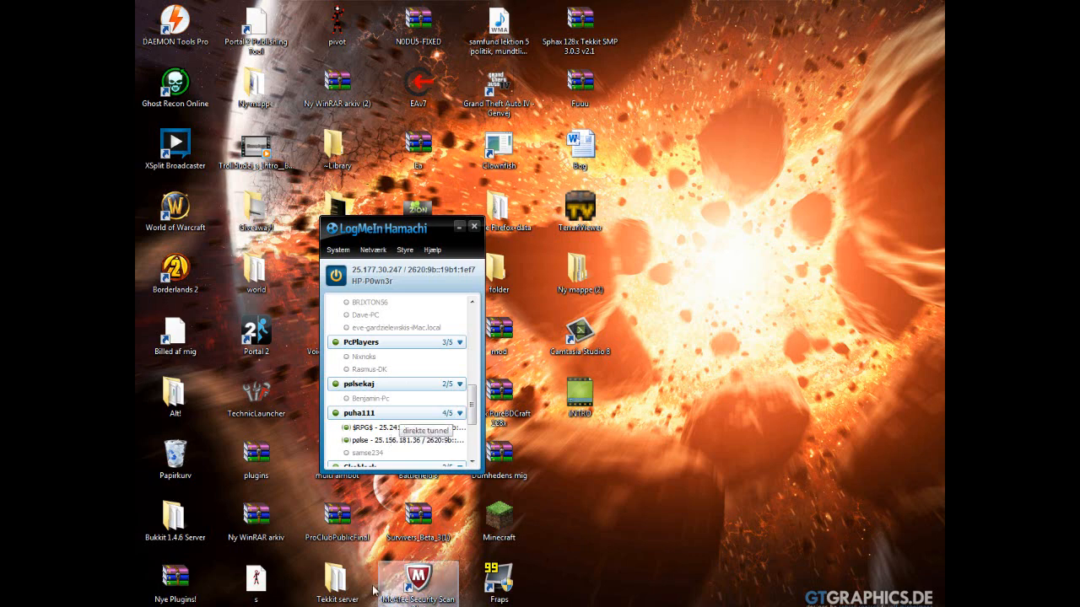
{"action": "left_click", "coordinate": [414, 606]}
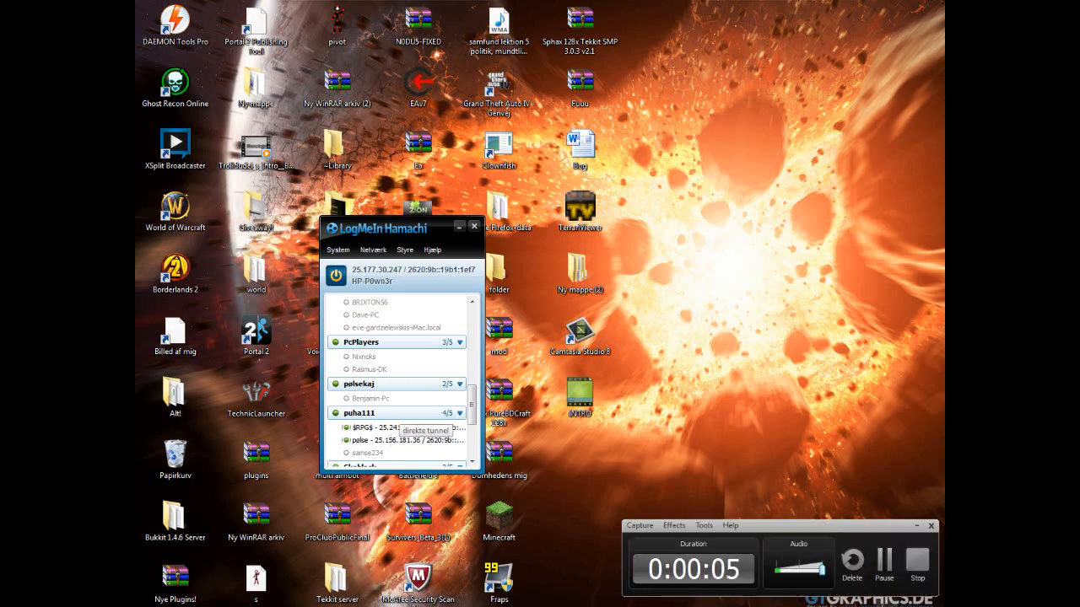
{"action": "left_click", "coordinate": [414, 606]}
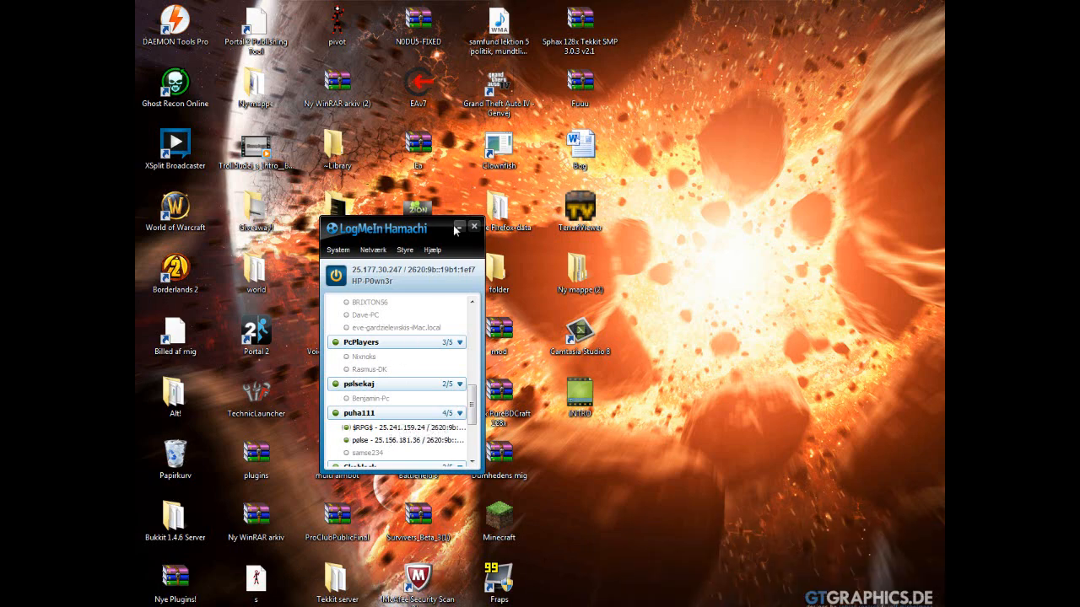
{"action": "left_click_drag", "start_coordinate": [434, 230], "coordinate": [205, 6]}
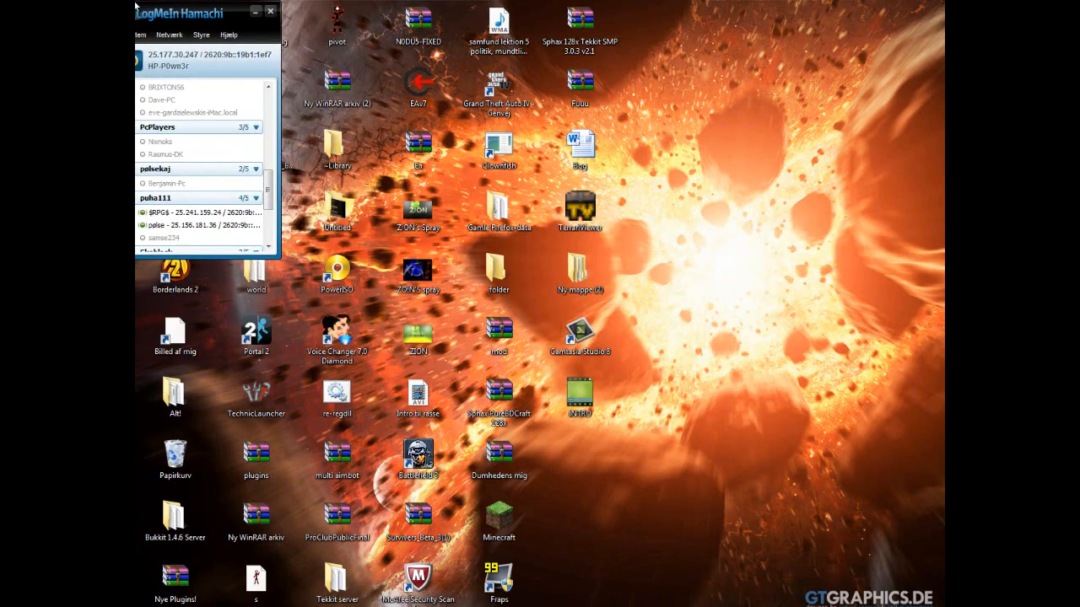
{"action": "left_click_drag", "start_coordinate": [135, 5], "coordinate": [529, 93]}
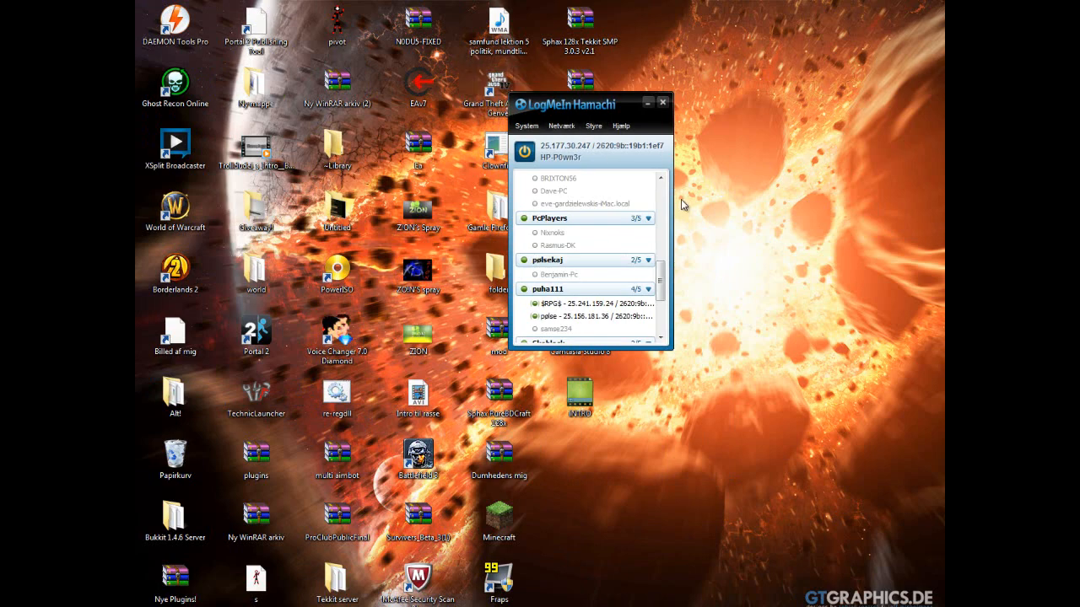
{"action": "left_click_drag", "start_coordinate": [671, 203], "coordinate": [666, 203]}
{"action": "left_click_drag", "start_coordinate": [558, 108], "coordinate": [336, 150]}
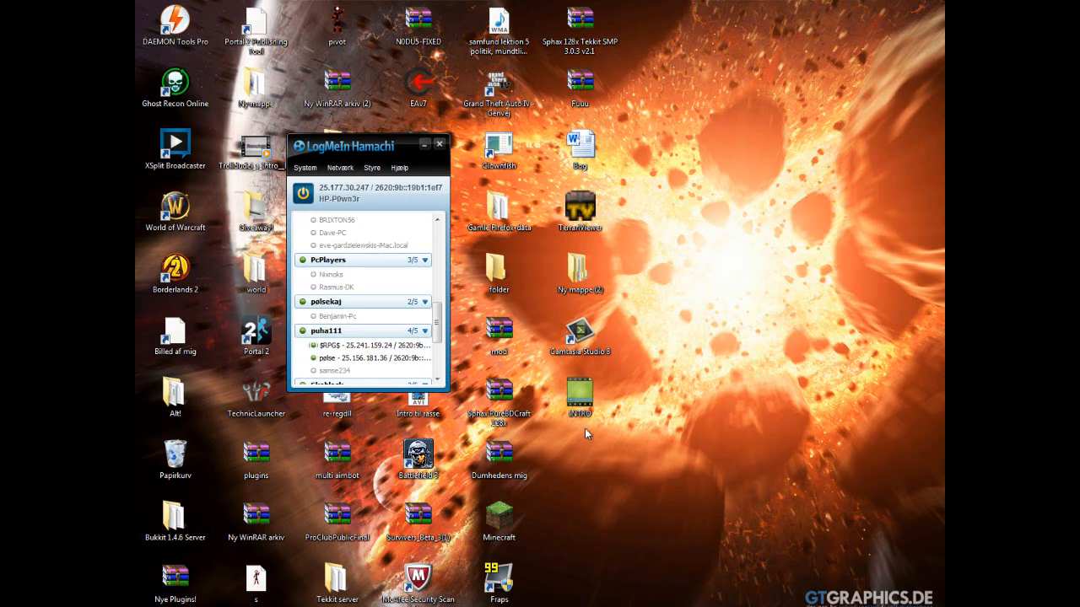
- Minimize the LogMeIn Hamachi window and create a desktop folder named Tut
{"action": "right_click", "coordinate": [591, 462]}
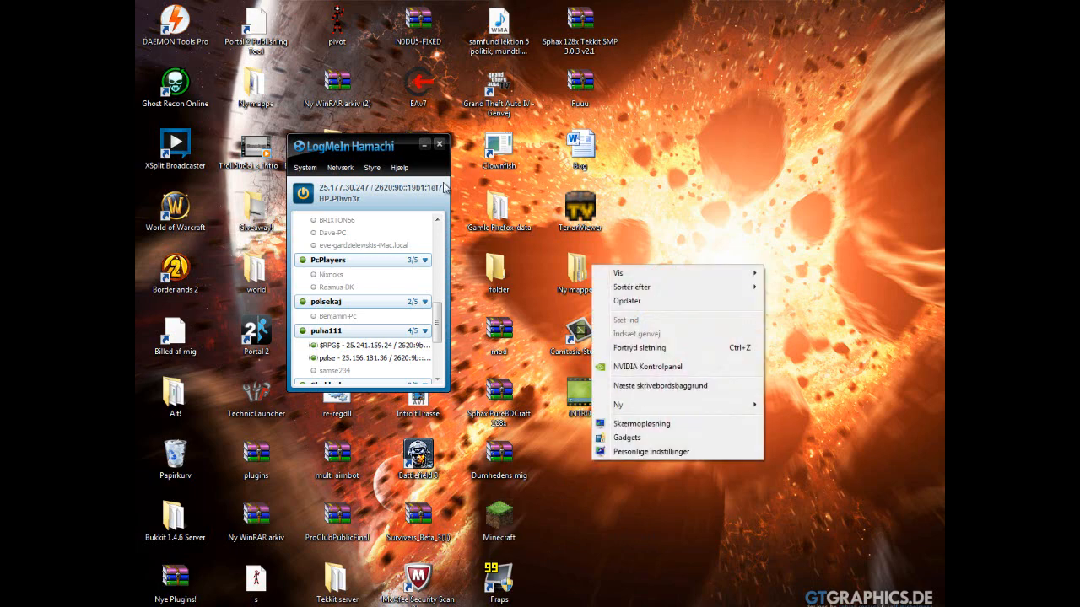
{"action": "left_click", "coordinate": [424, 144]}
{"action": "right_click", "coordinate": [589, 443]}
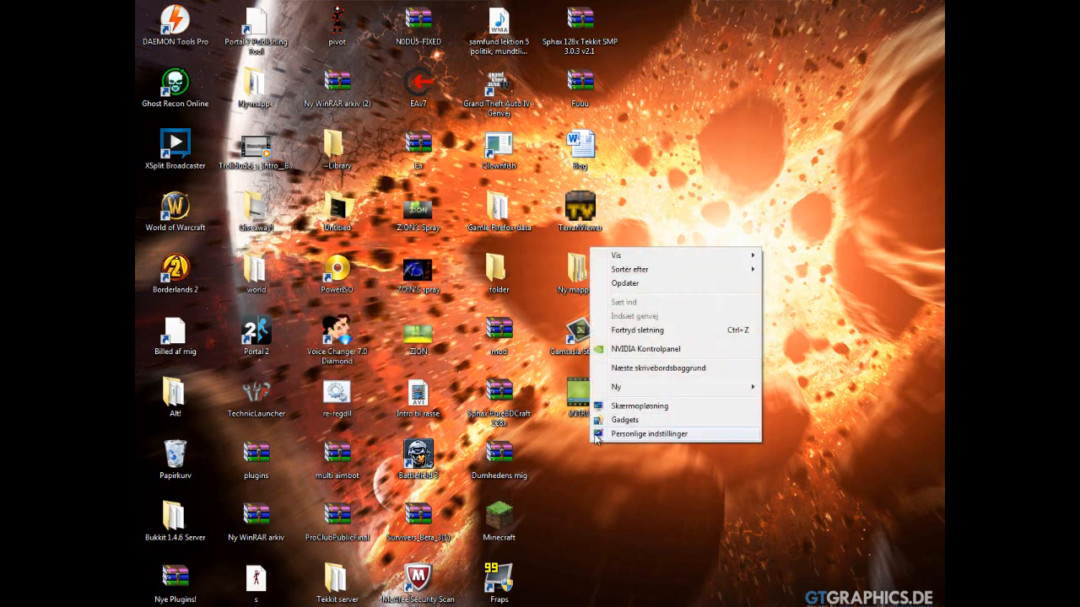
{"action": "mouse_move", "coordinate": [616, 388]}
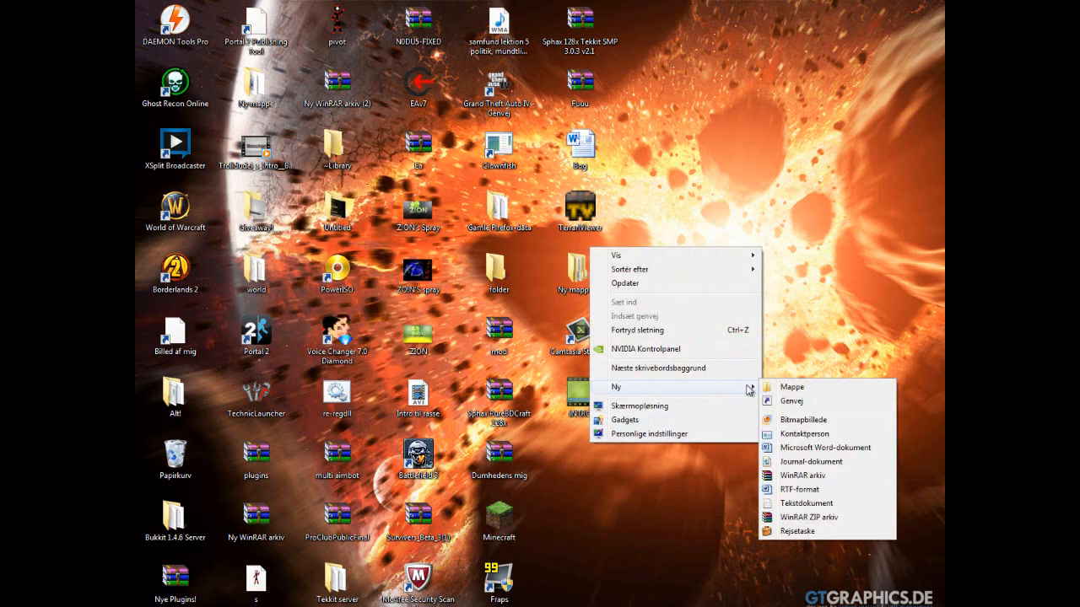
{"action": "left_click", "coordinate": [810, 385]}
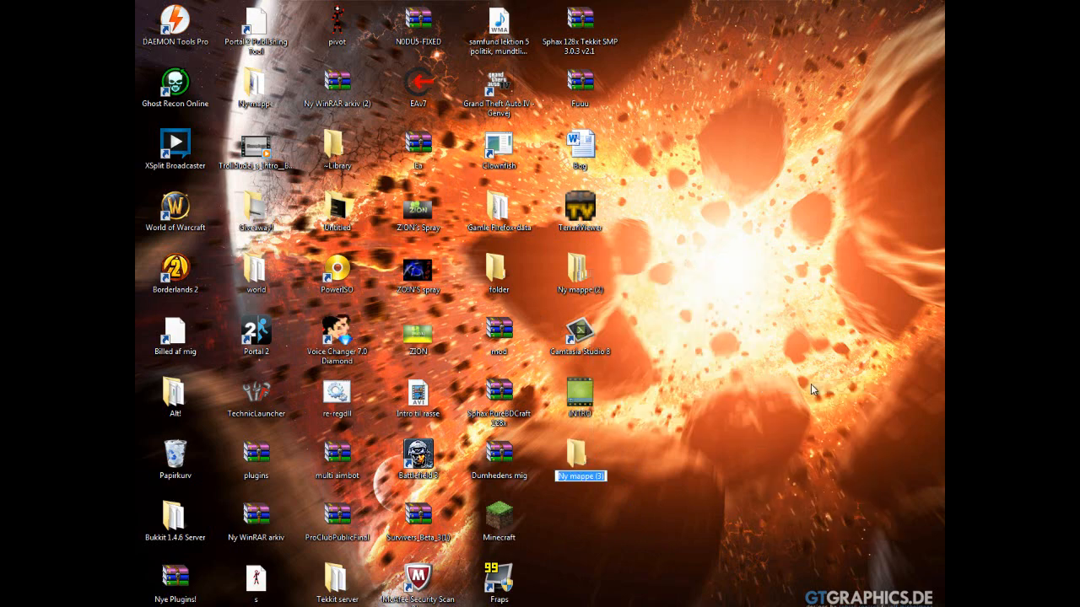
{"action": "key", "text": "BackSpace"}
{"action": "type", "text": "Tut"}
{"action": "key", "text": "Return"}
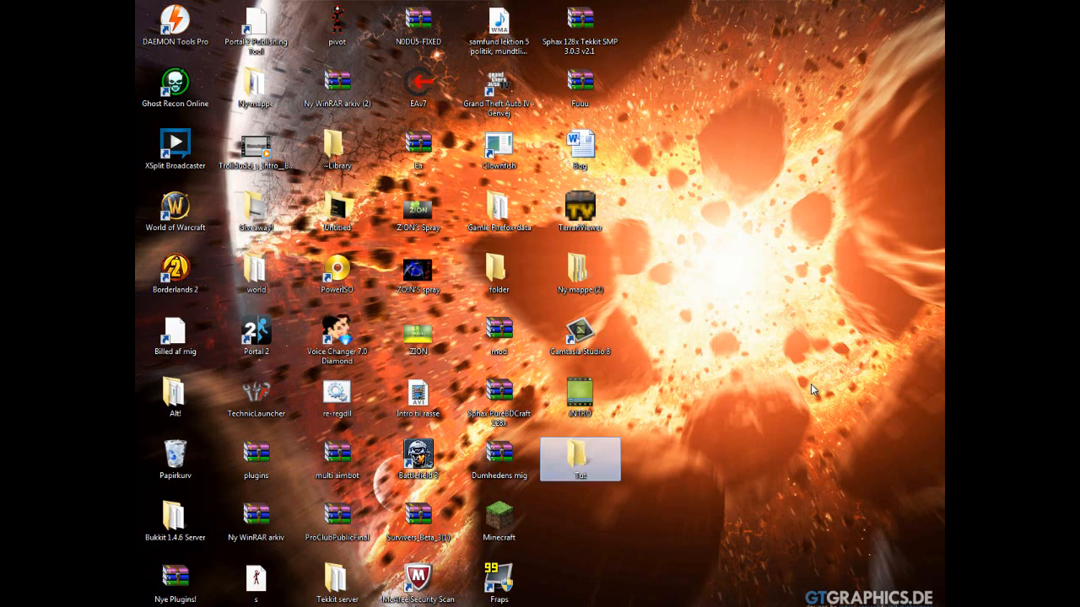
- Open the Tut folder and enlarge its window on the desktop in both width and height
{"action": "double_click", "coordinate": [597, 455]}
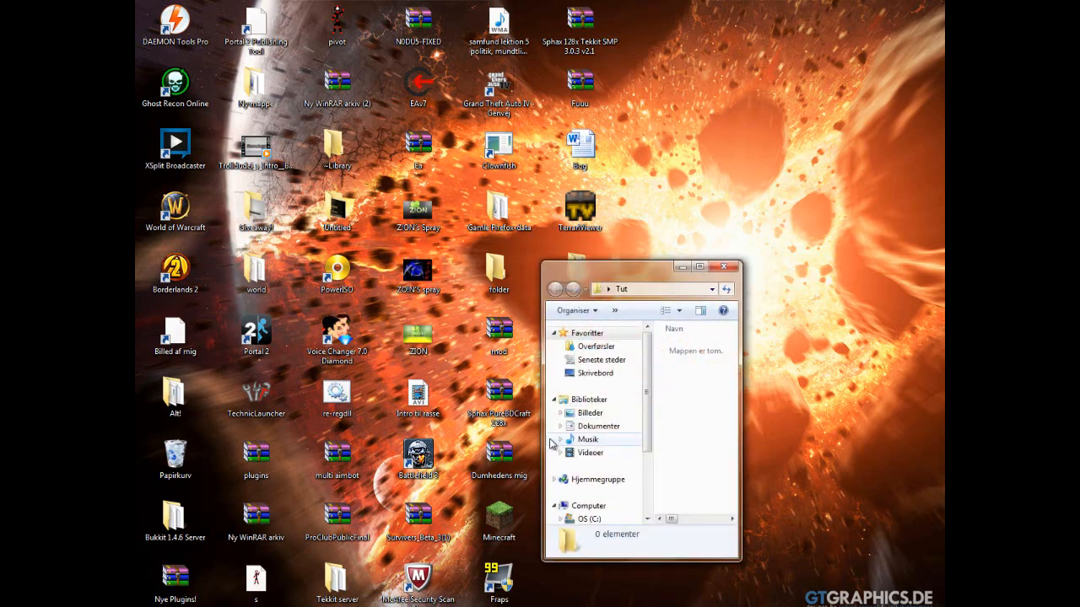
{"action": "left_click", "coordinate": [699, 267]}
{"action": "left_click_drag", "start_coordinate": [745, 2], "coordinate": [758, 39]}
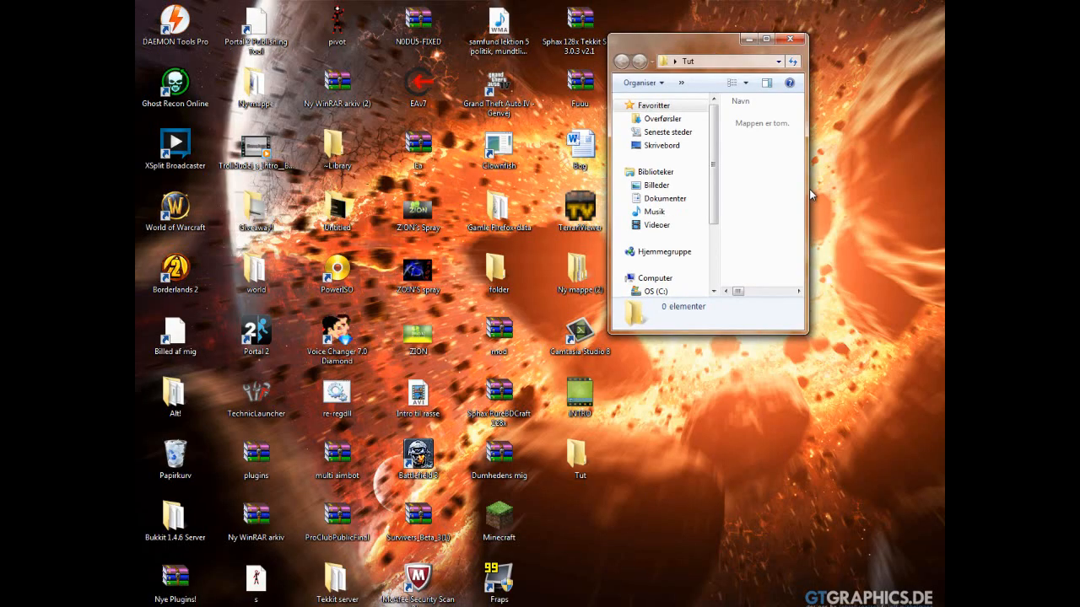
{"action": "left_click_drag", "start_coordinate": [807, 184], "coordinate": [920, 188]}
{"action": "left_click_drag", "start_coordinate": [812, 334], "coordinate": [802, 474]}
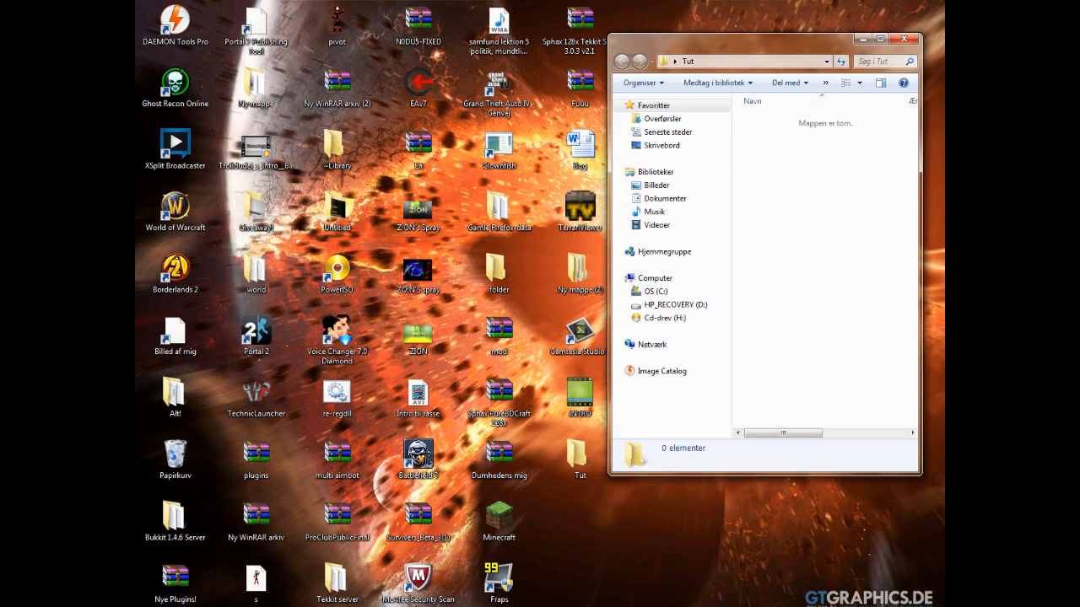
- Switch to Chrome and open the Google home page in a new tab by searching for google
{"action": "key", "text": "super"}
{"action": "key", "text": "Escape"}
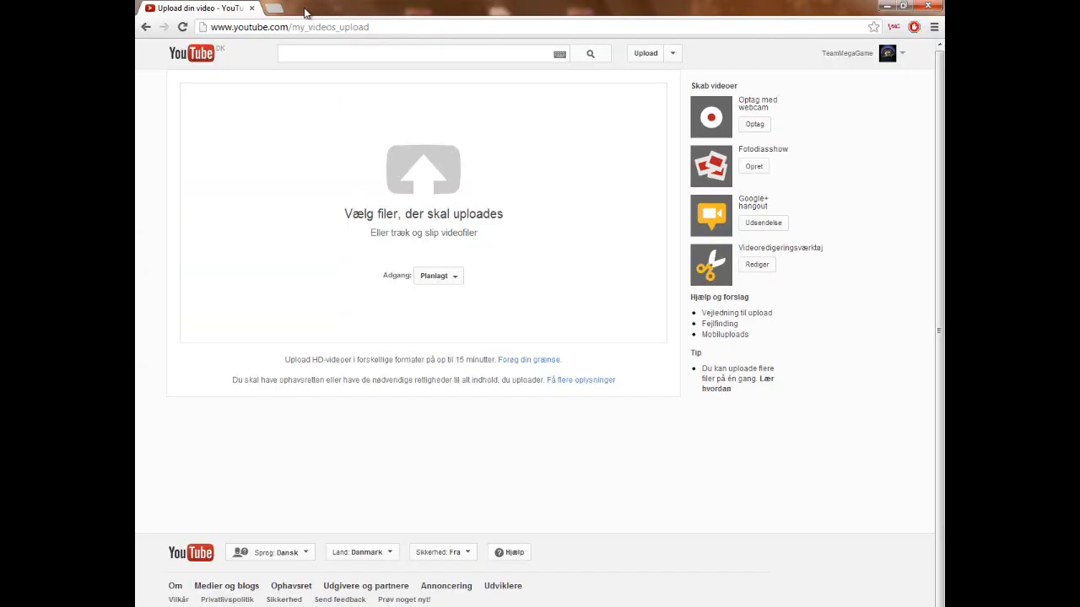
{"action": "left_click", "coordinate": [278, 8]}
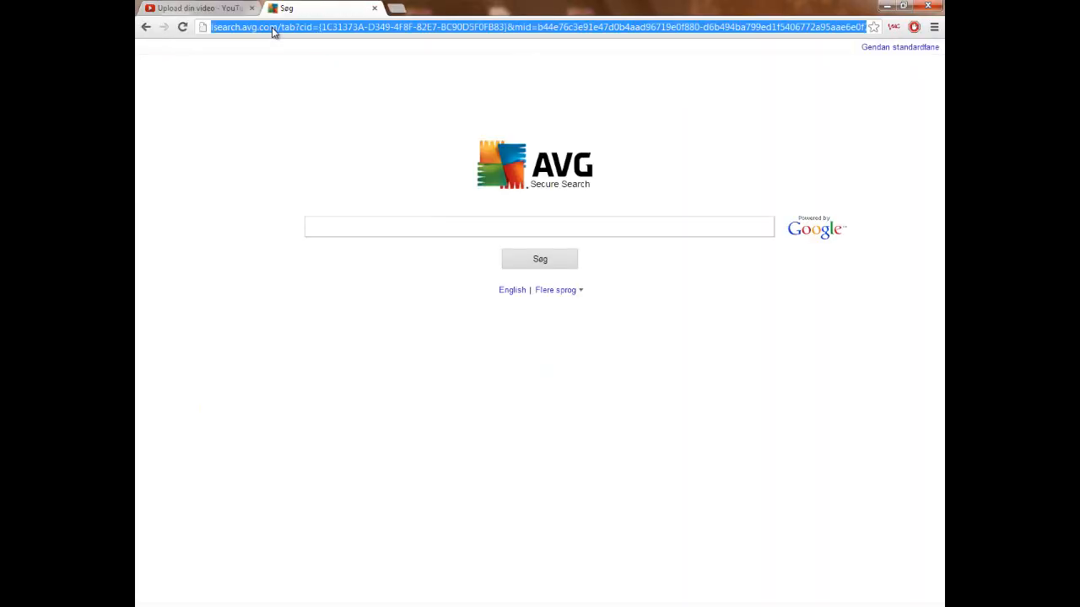
{"action": "type", "text": "gooo"}
{"action": "key", "text": "Return"}
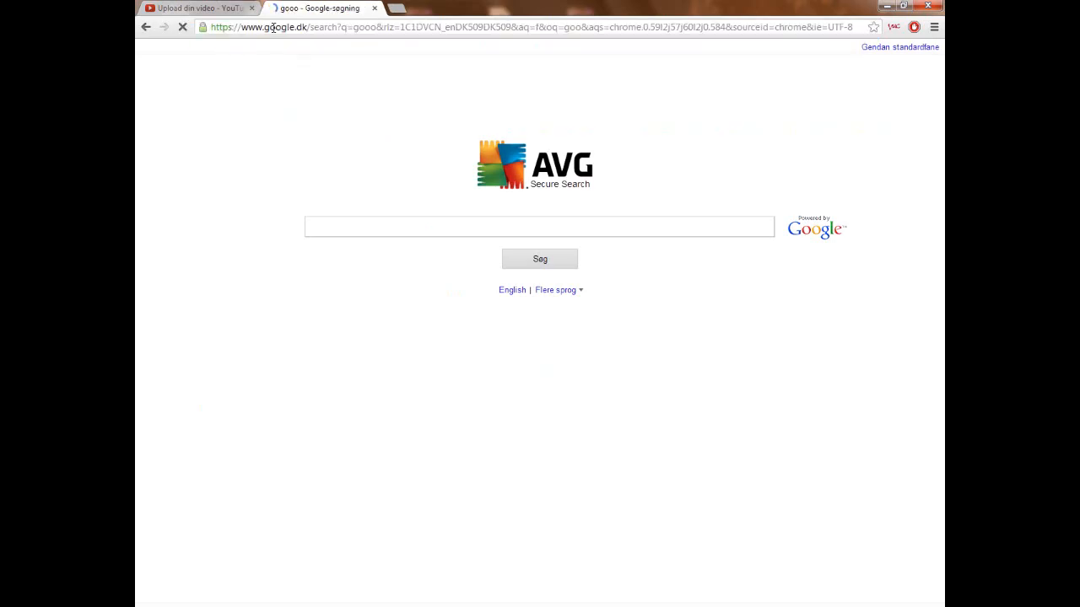
{"action": "left_click", "coordinate": [291, 76]}
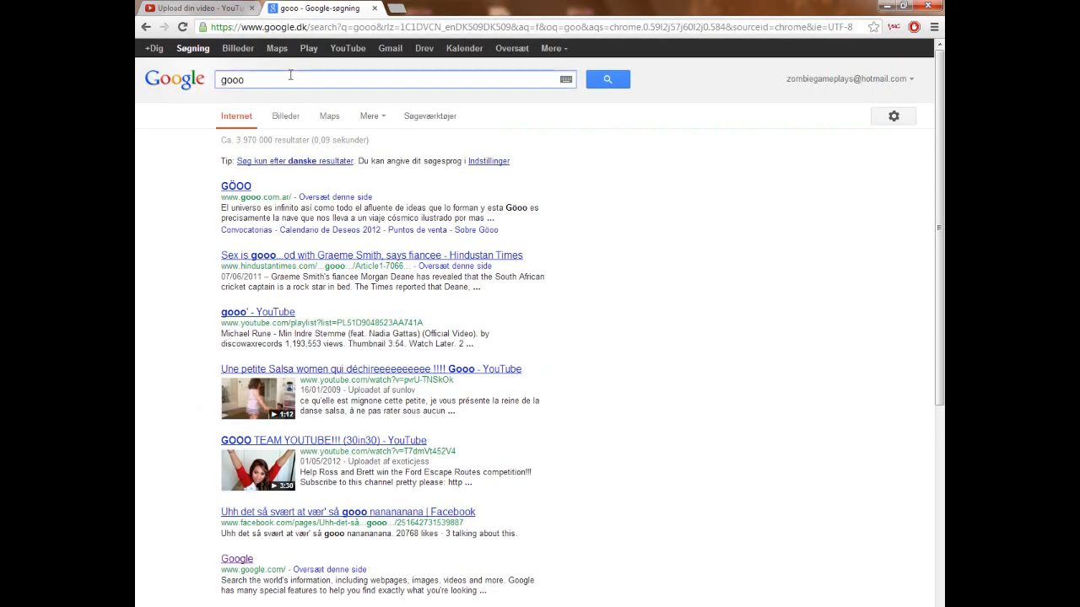
{"action": "key", "text": "BackSpace"}
{"action": "type", "text": "gle"}
{"action": "key", "text": "Return"}
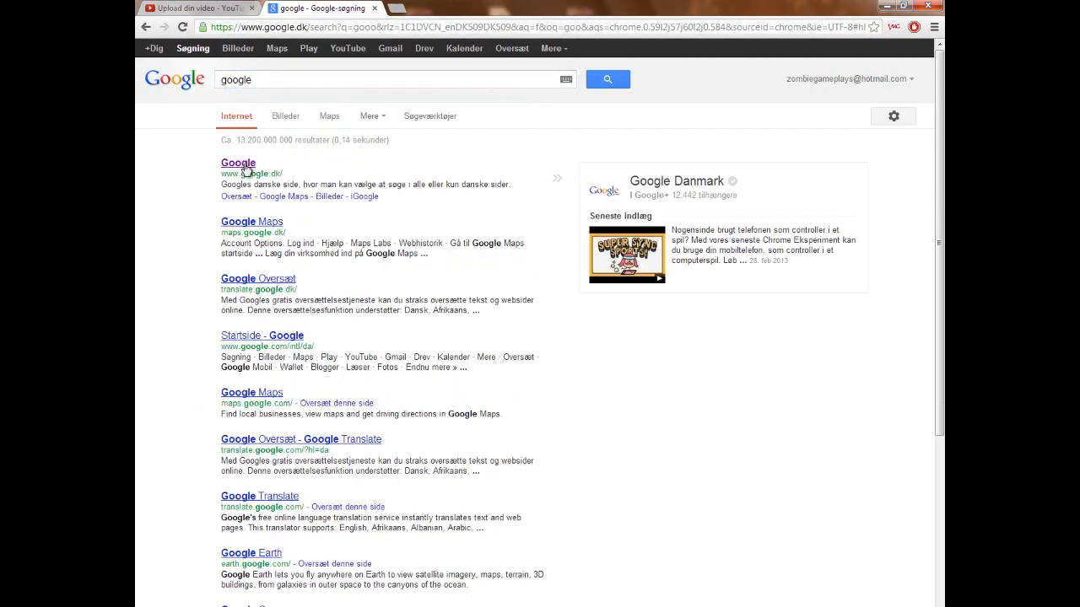
{"action": "left_click", "coordinate": [243, 166]}
- Search Google for Minecraft, then open the download page of the official minecraft.net site
{"action": "type", "text": "Mi"}
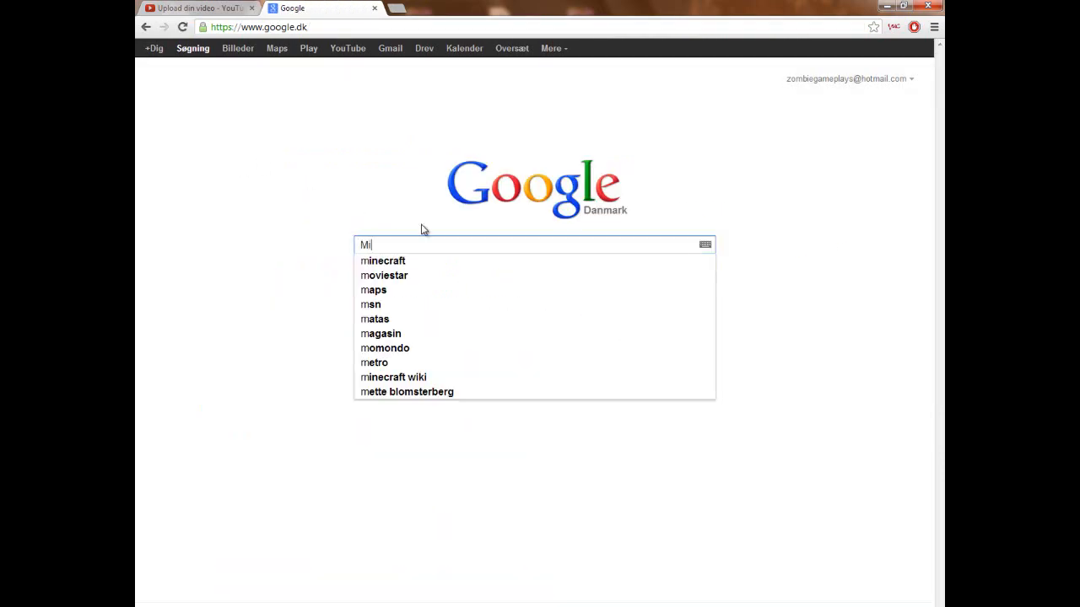
{"action": "type", "text": "necraft"}
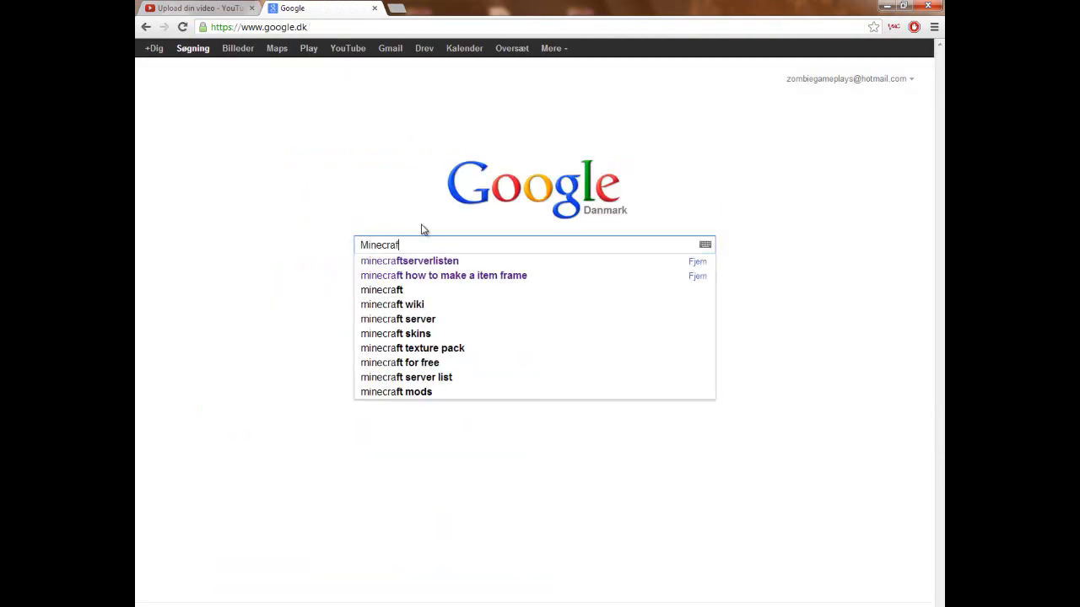
{"action": "key", "text": "Return"}
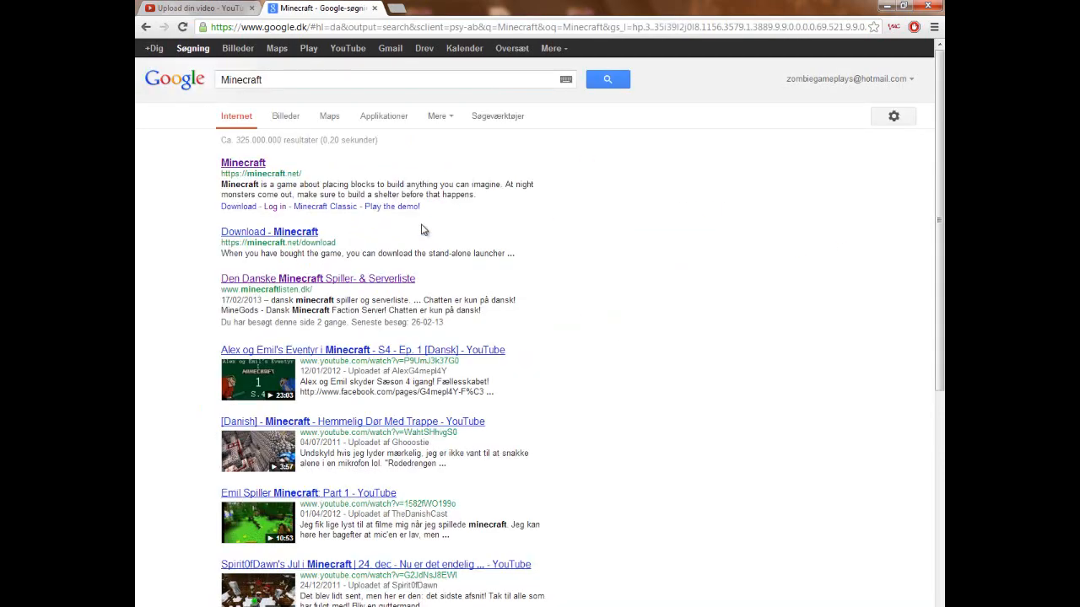
{"action": "left_click", "coordinate": [258, 165]}
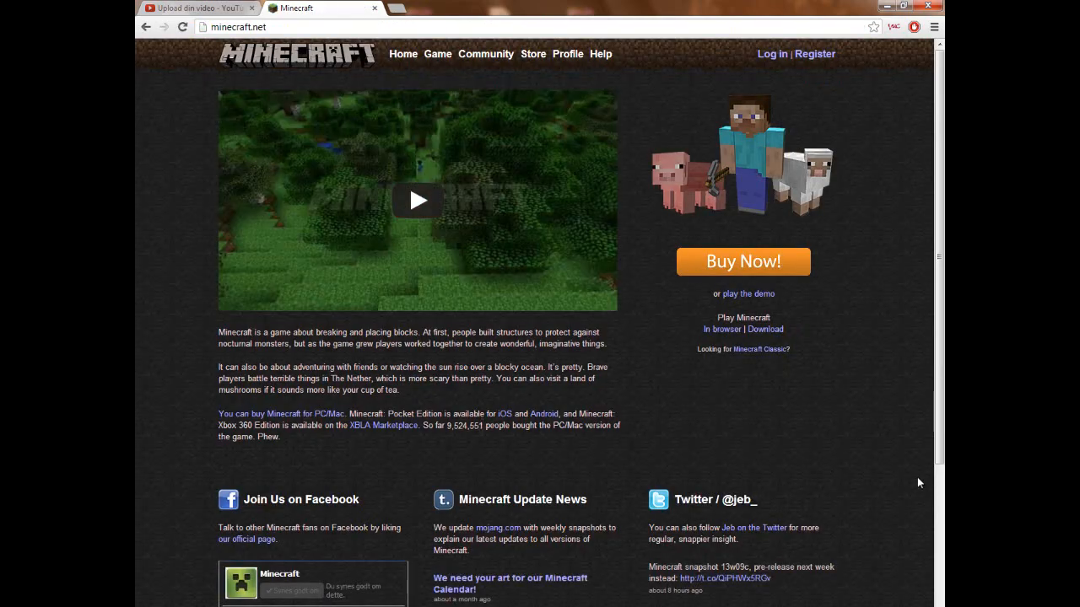
{"action": "left_click", "coordinate": [776, 330]}
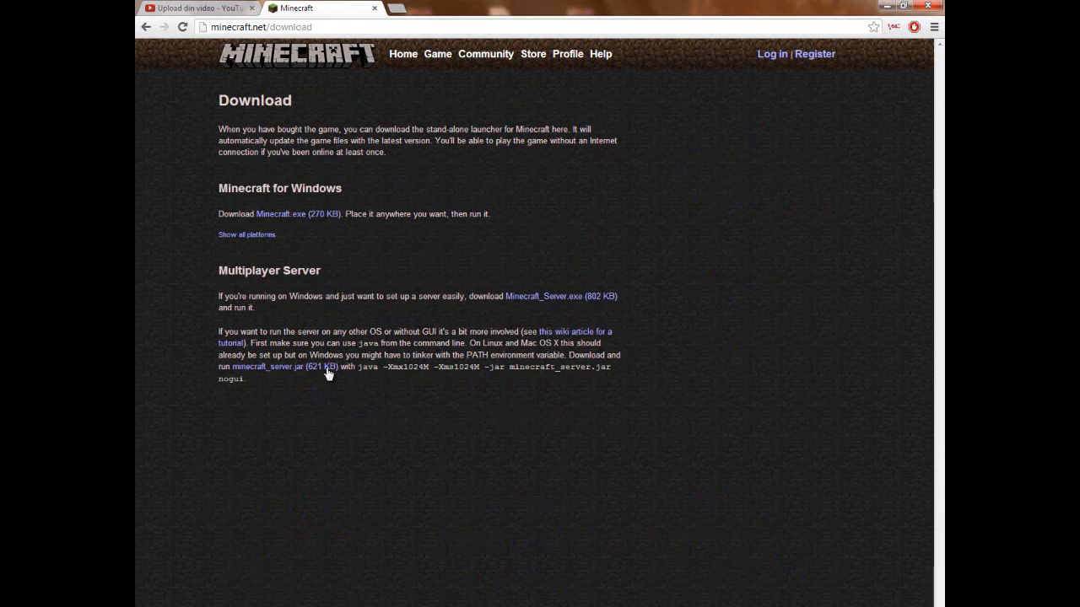
- Examine the multiplayer server options, comparing the Minecraft_Server.exe and minecraft_server.jar downloads and their instructions
{"action": "left_click_drag", "start_coordinate": [726, 294], "coordinate": [498, 294]}
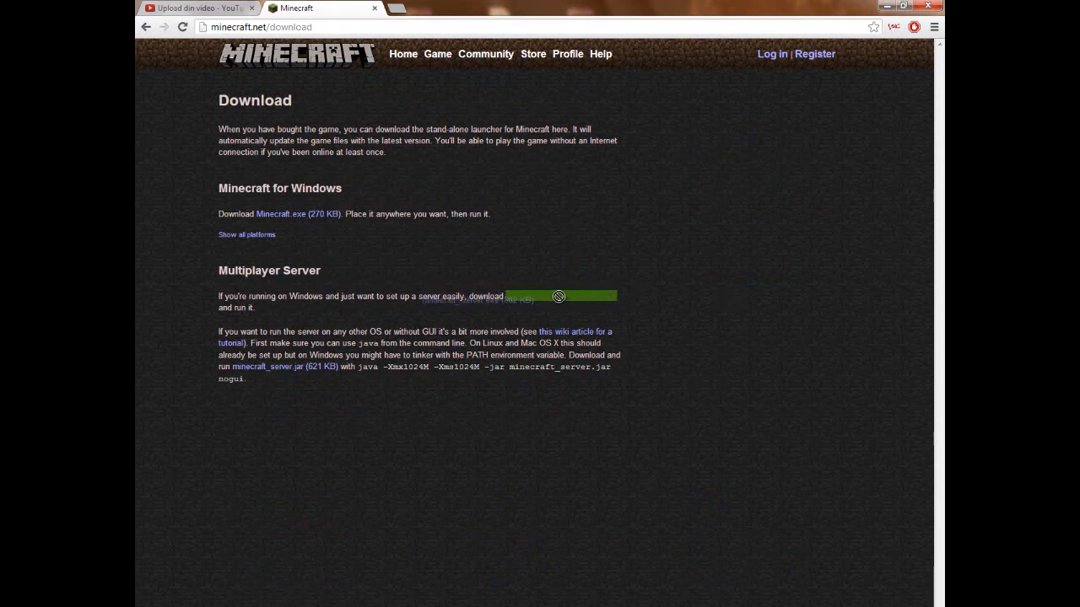
{"action": "left_click", "coordinate": [652, 318]}
{"action": "left_click_drag", "start_coordinate": [635, 296], "coordinate": [580, 297]}
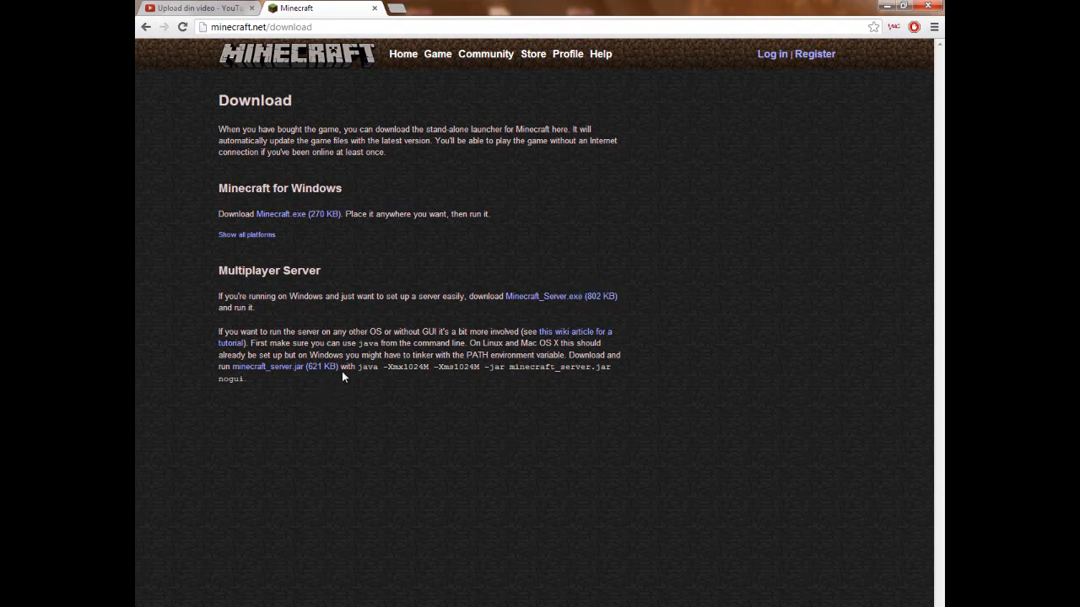
{"action": "left_click_drag", "start_coordinate": [342, 368], "coordinate": [238, 367]}
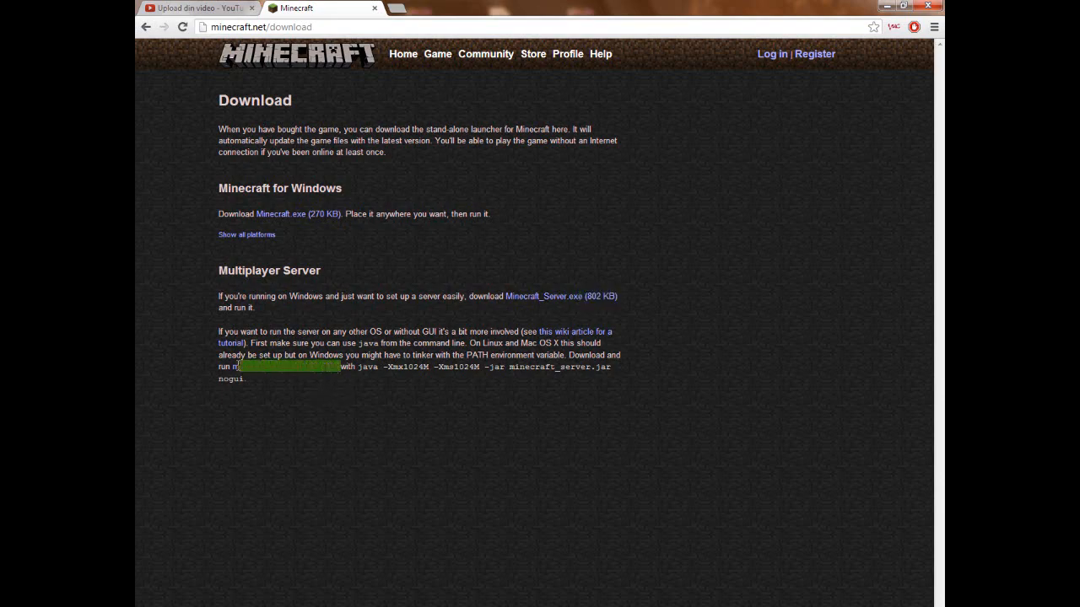
{"action": "left_click", "coordinate": [392, 432]}
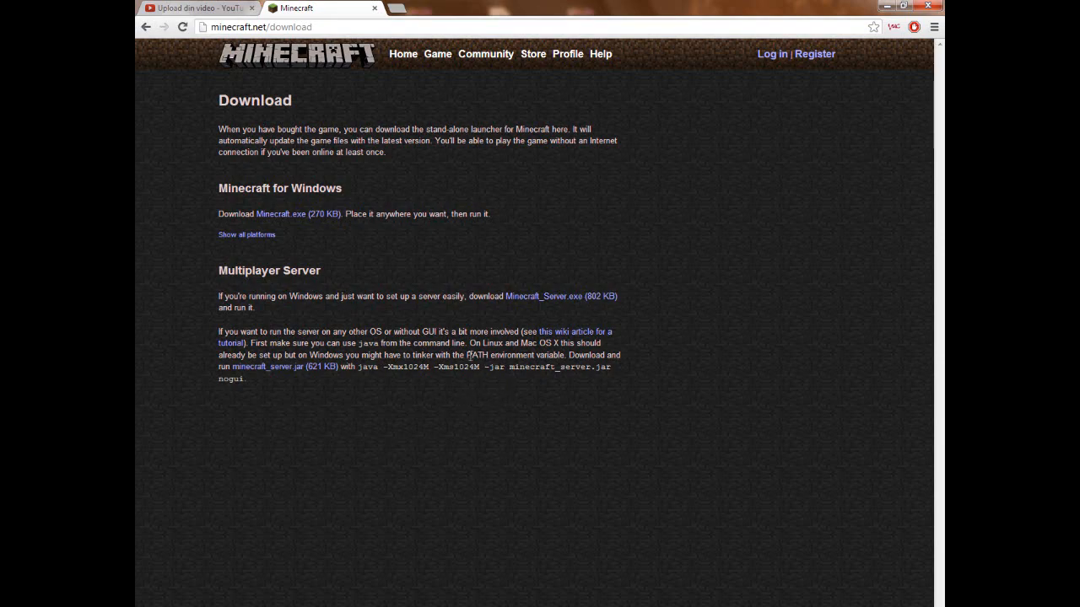
{"action": "left_click_drag", "start_coordinate": [486, 343], "coordinate": [558, 353]}
{"action": "left_click", "coordinate": [604, 469]}
{"action": "left_click_drag", "start_coordinate": [620, 302], "coordinate": [555, 292]}
{"action": "left_click_drag", "start_coordinate": [340, 371], "coordinate": [219, 367]}
{"action": "left_click", "coordinate": [403, 414]}
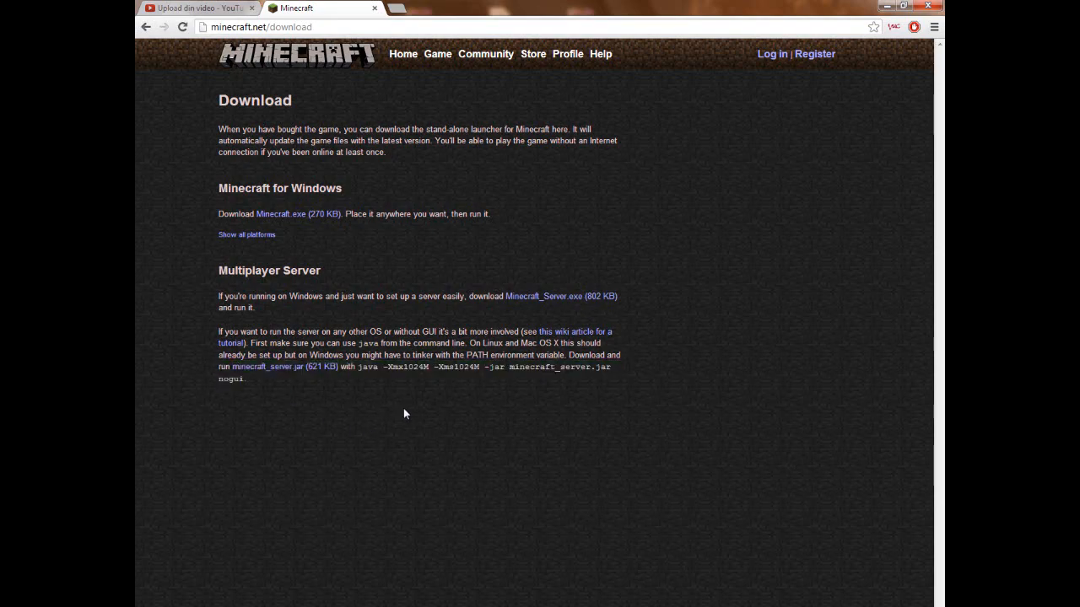
- Download Minecraft_Server.exe and show the downloaded file in its folder
{"action": "left_click", "coordinate": [544, 300]}
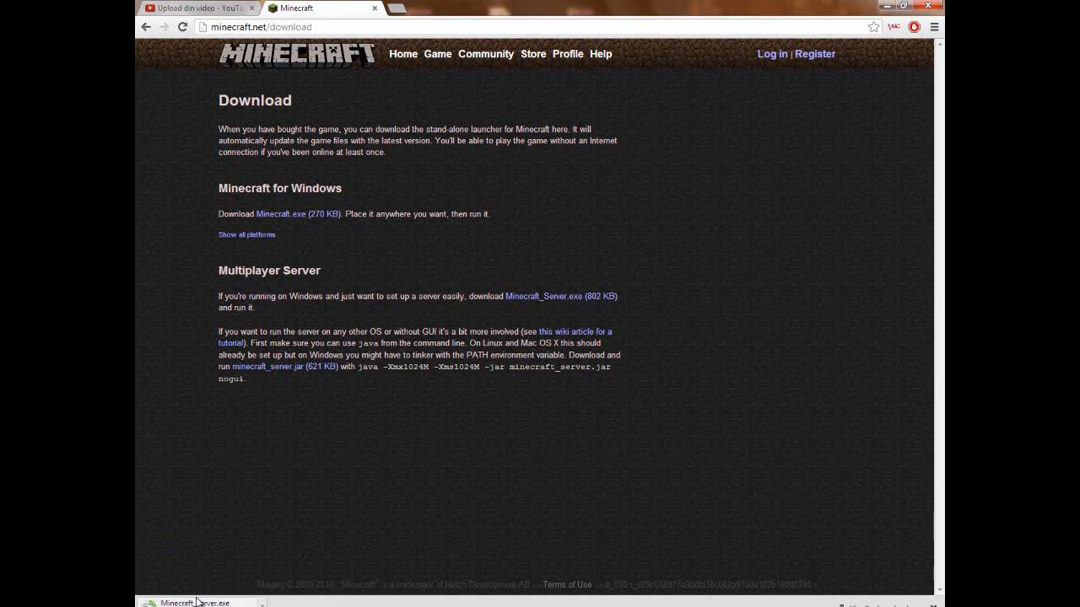
{"action": "right_click", "coordinate": [260, 601]}
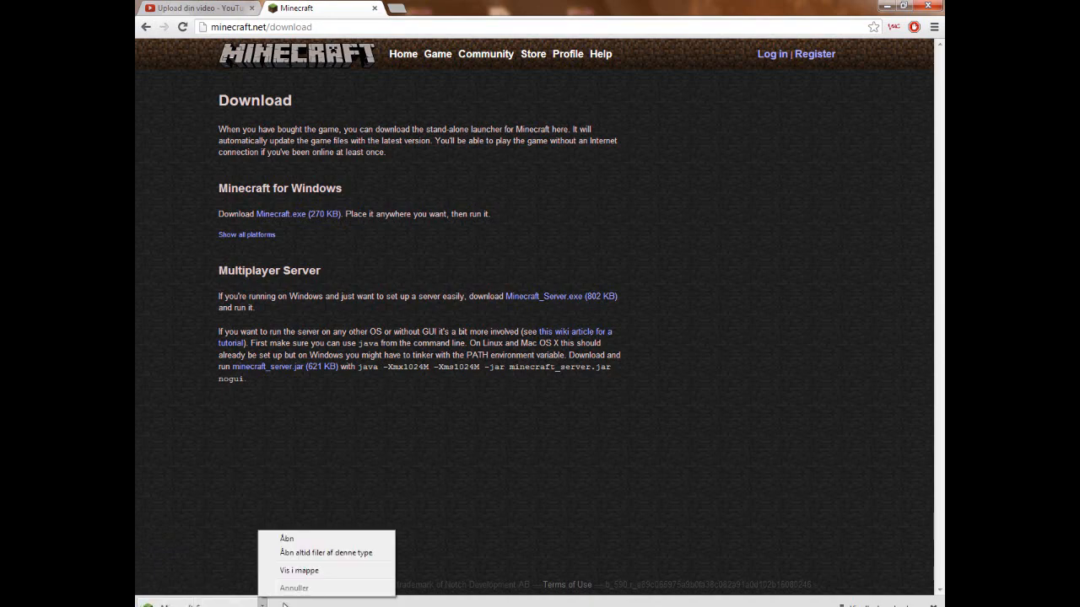
{"action": "left_click", "coordinate": [329, 571]}
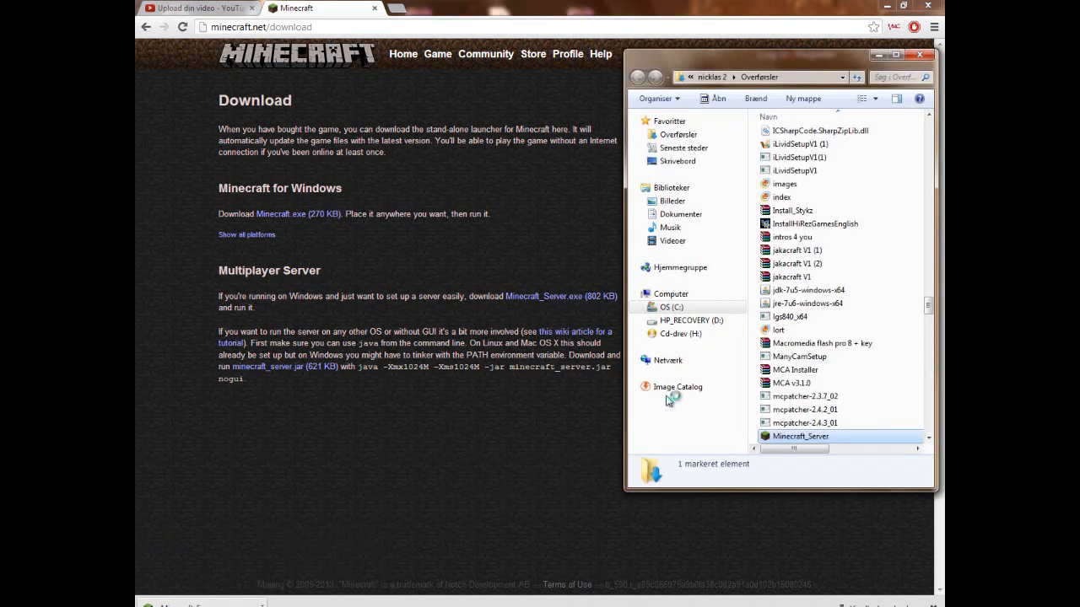
- Minimize the browser, move Minecraft_Server from the downloads folder into the Tut folder, and close the downloads window
{"action": "left_click", "coordinate": [887, 6]}
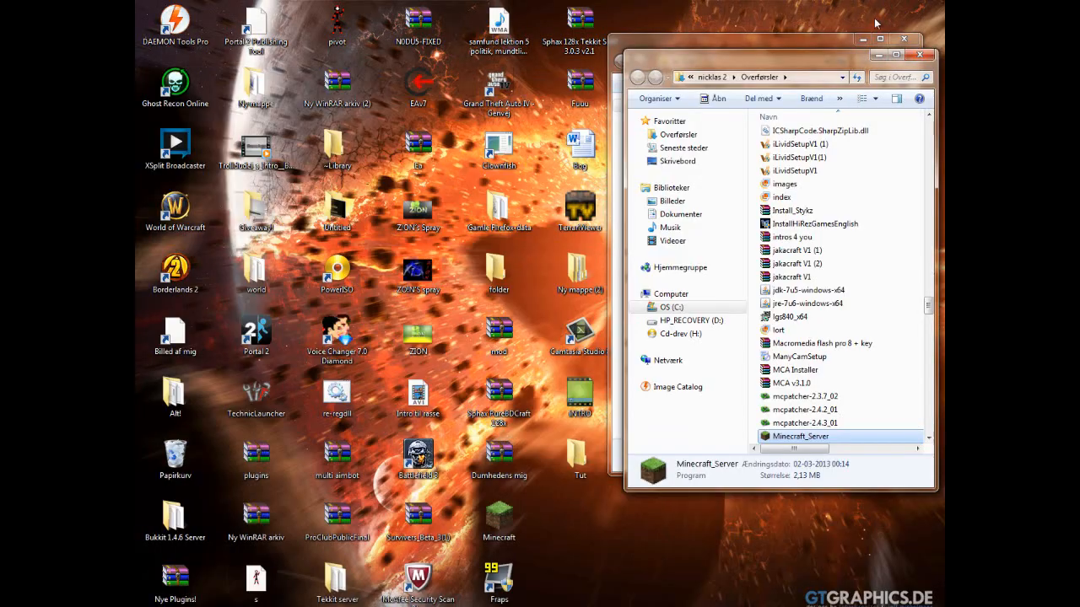
{"action": "left_click_drag", "start_coordinate": [828, 64], "coordinate": [482, 41]}
{"action": "left_click_drag", "start_coordinate": [497, 413], "coordinate": [871, 224]}
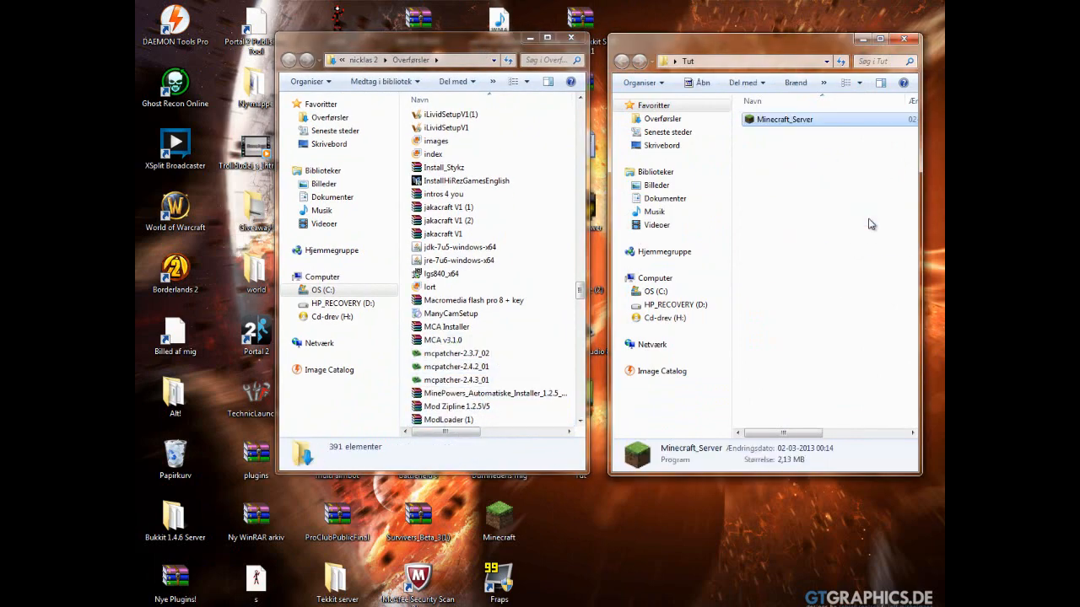
{"action": "left_click", "coordinate": [571, 38]}
- Maximize the Tut folder window and run Minecraft_Server, accepting the security warning
{"action": "left_click_drag", "start_coordinate": [718, 62], "coordinate": [500, 5]}
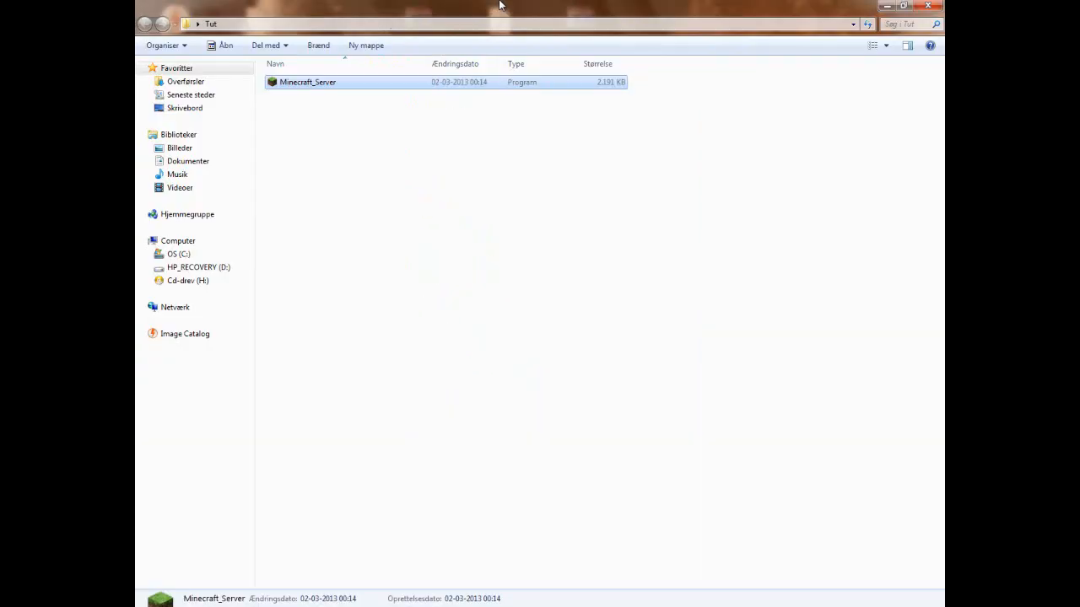
{"action": "double_click", "coordinate": [377, 84]}
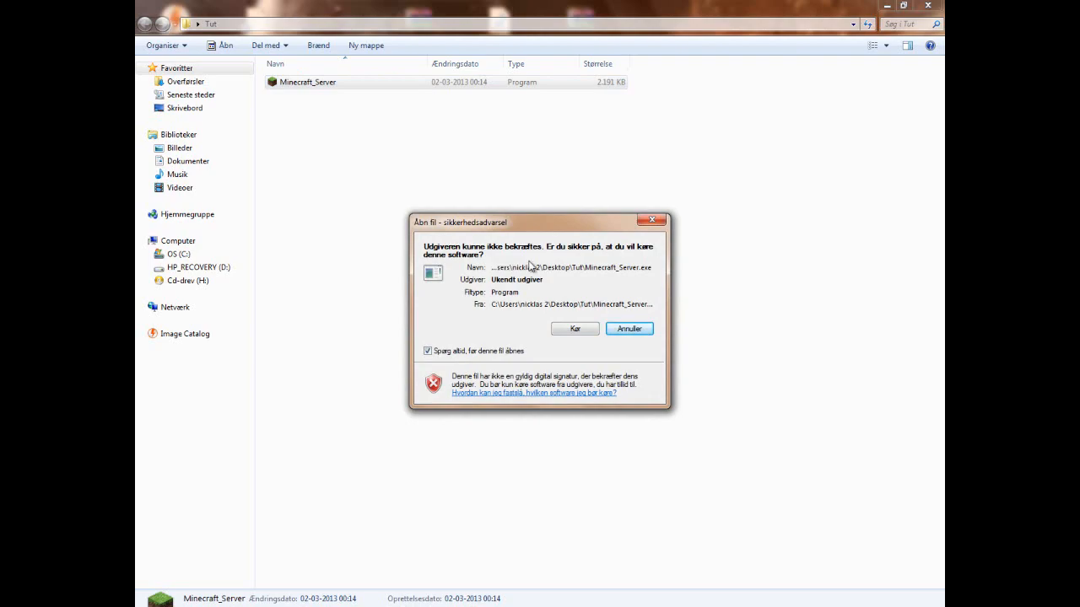
{"action": "left_click", "coordinate": [577, 331]}
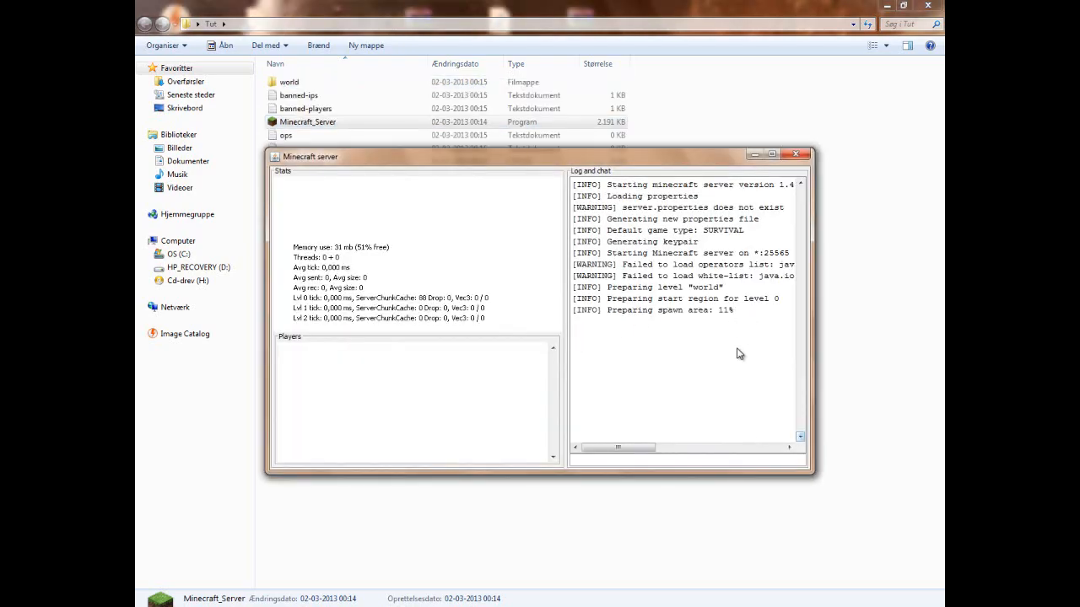
- Close the Minecraft server window and clear the file selection in the Tut folder
{"action": "left_click_drag", "start_coordinate": [750, 319], "coordinate": [676, 258]}
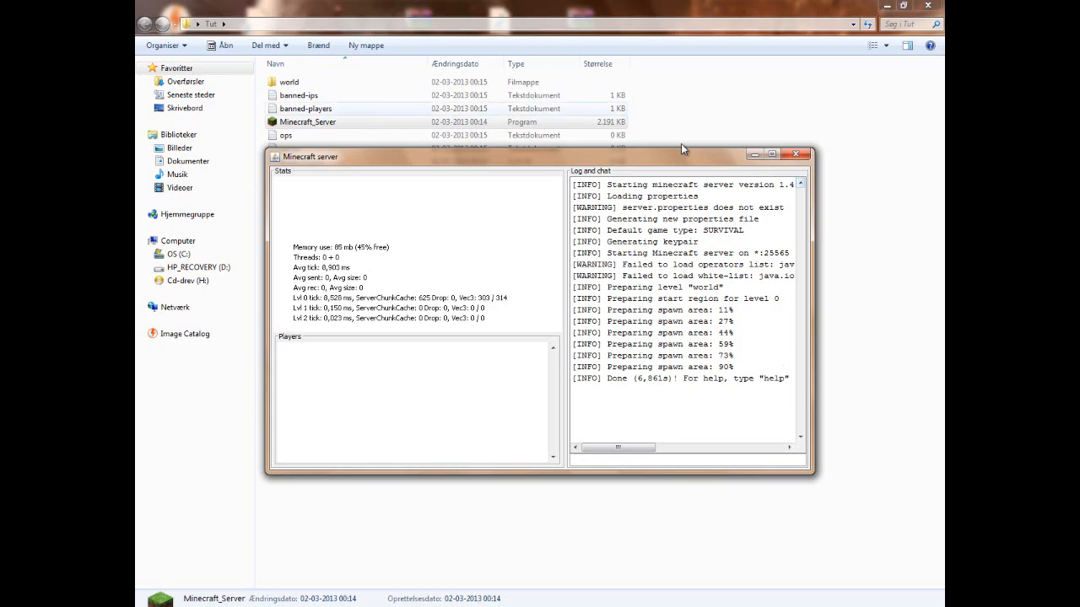
{"action": "left_click", "coordinate": [794, 157]}
{"action": "left_click", "coordinate": [793, 157]}
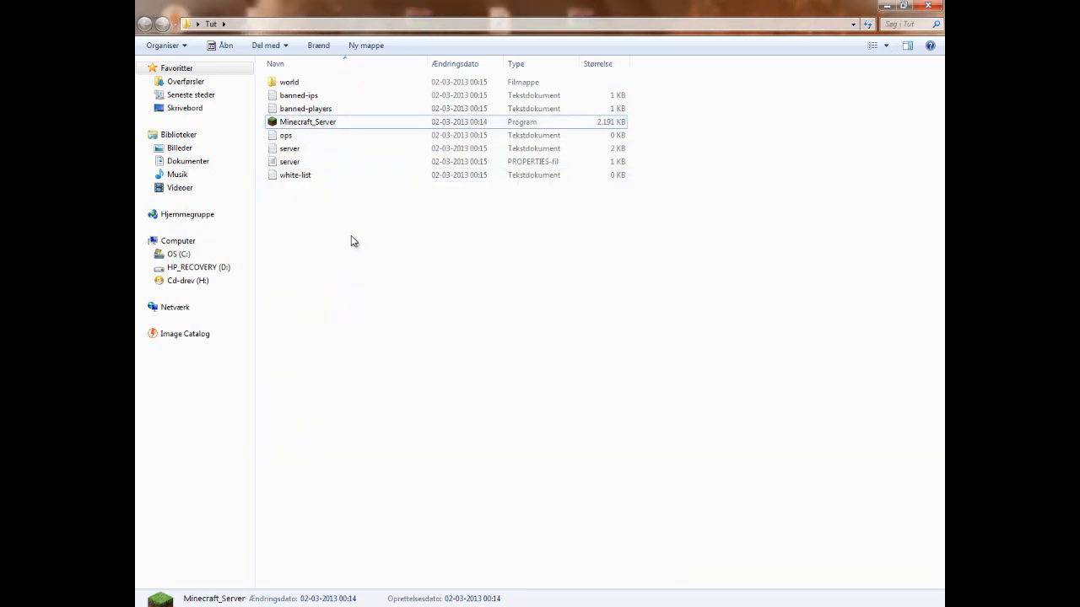
{"action": "left_click", "coordinate": [354, 241]}
{"action": "left_click_drag", "start_coordinate": [388, 294], "coordinate": [341, 261]}
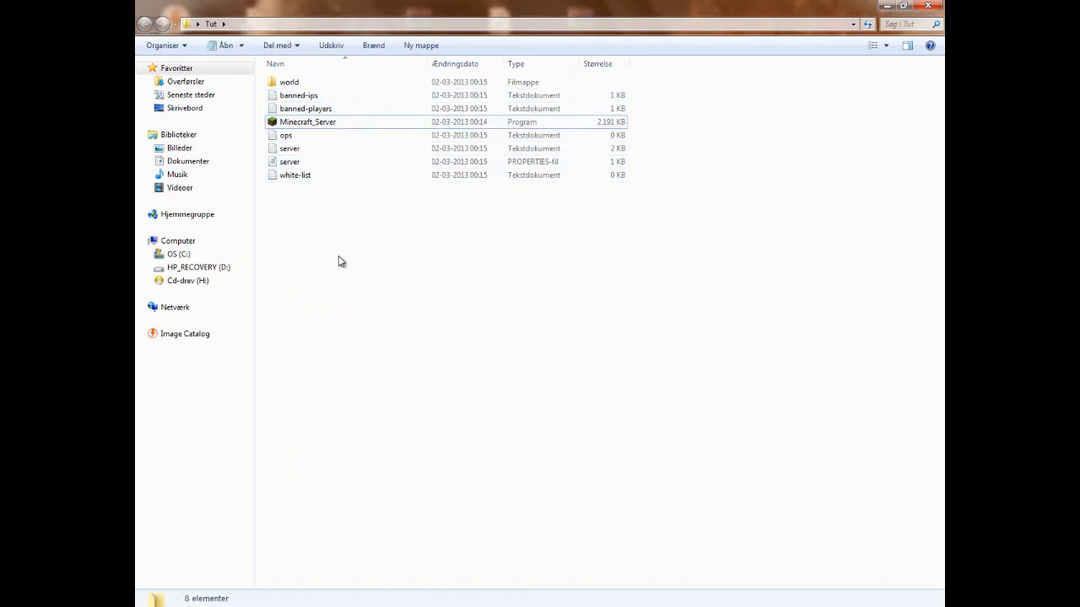
- Open the banned-ips file and examine its banned by, banned until and reason fields, then close it
{"action": "double_click", "coordinate": [313, 96]}
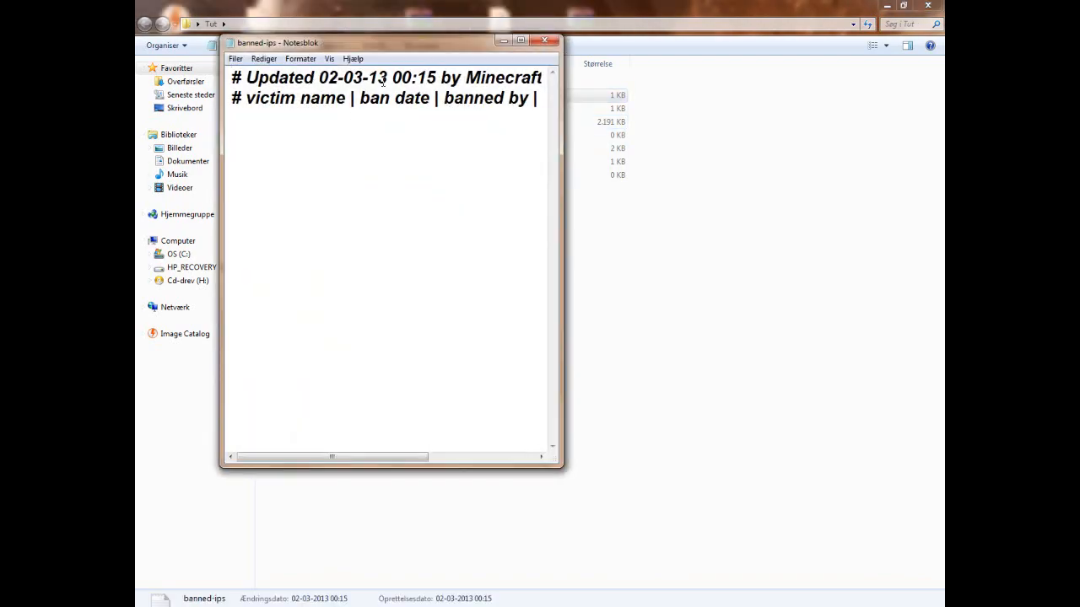
{"action": "left_click", "coordinate": [520, 39]}
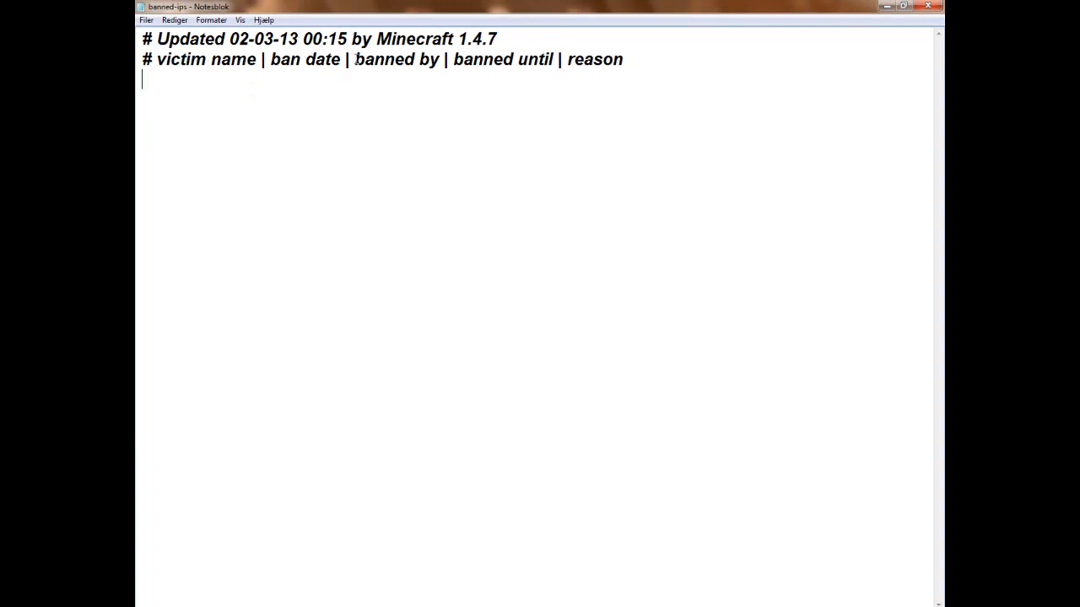
{"action": "left_click_drag", "start_coordinate": [357, 61], "coordinate": [556, 61]}
{"action": "left_click", "coordinate": [475, 111]}
{"action": "left_click", "coordinate": [454, 59]}
{"action": "left_click", "coordinate": [455, 95]}
{"action": "left_click_drag", "start_coordinate": [453, 59], "coordinate": [569, 75]}
{"action": "left_click_drag", "start_coordinate": [551, 68], "coordinate": [625, 59]}
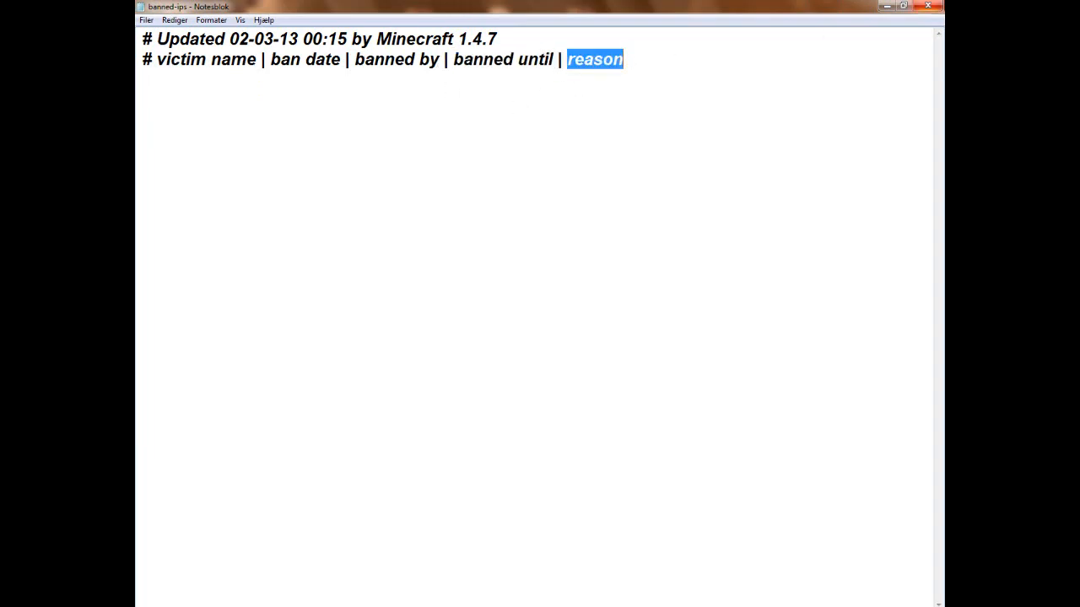
{"action": "left_click", "coordinate": [927, 6]}
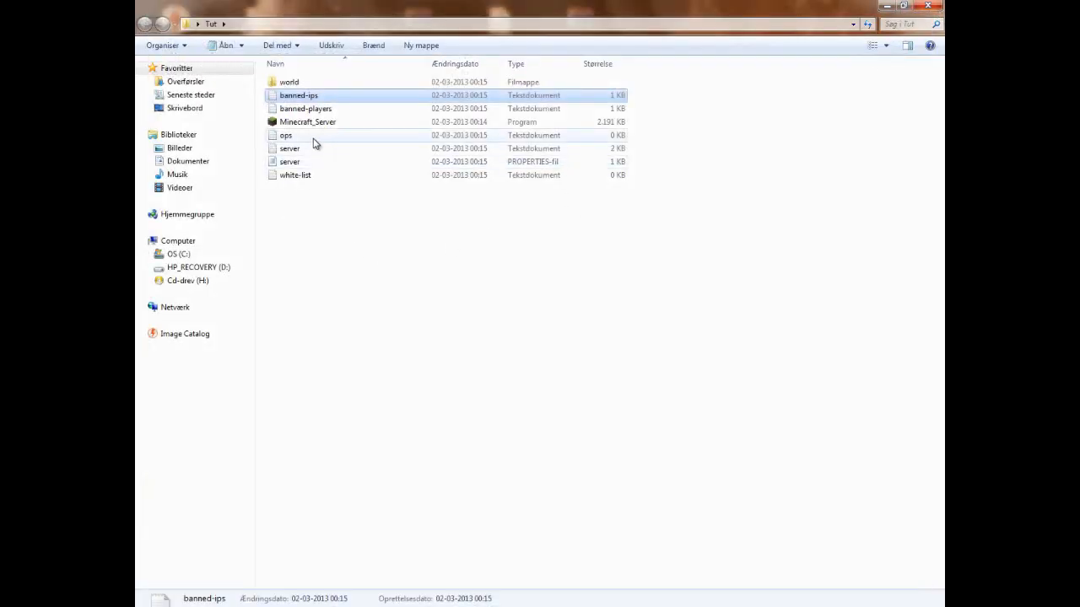
- View the banned-players and ops text files in turn, closing each one
{"action": "double_click", "coordinate": [328, 110]}
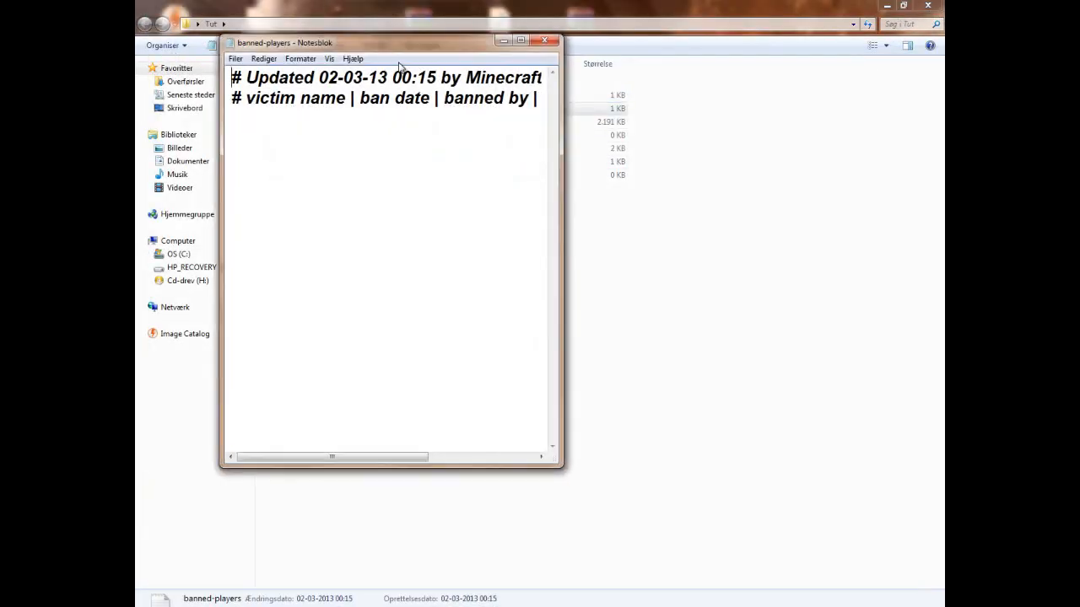
{"action": "left_click", "coordinate": [521, 40]}
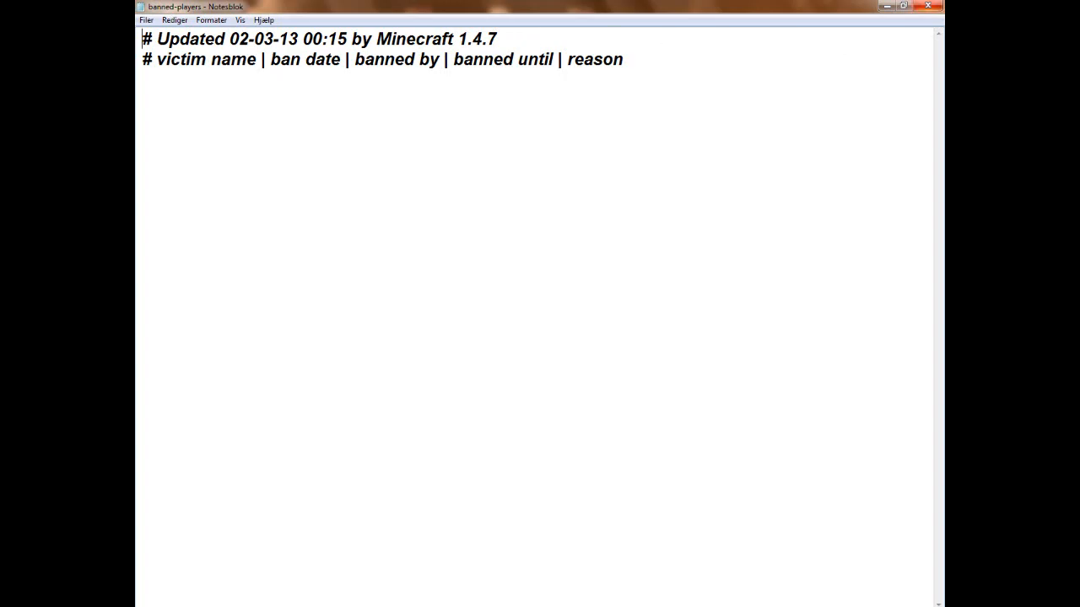
{"action": "left_click", "coordinate": [928, 6]}
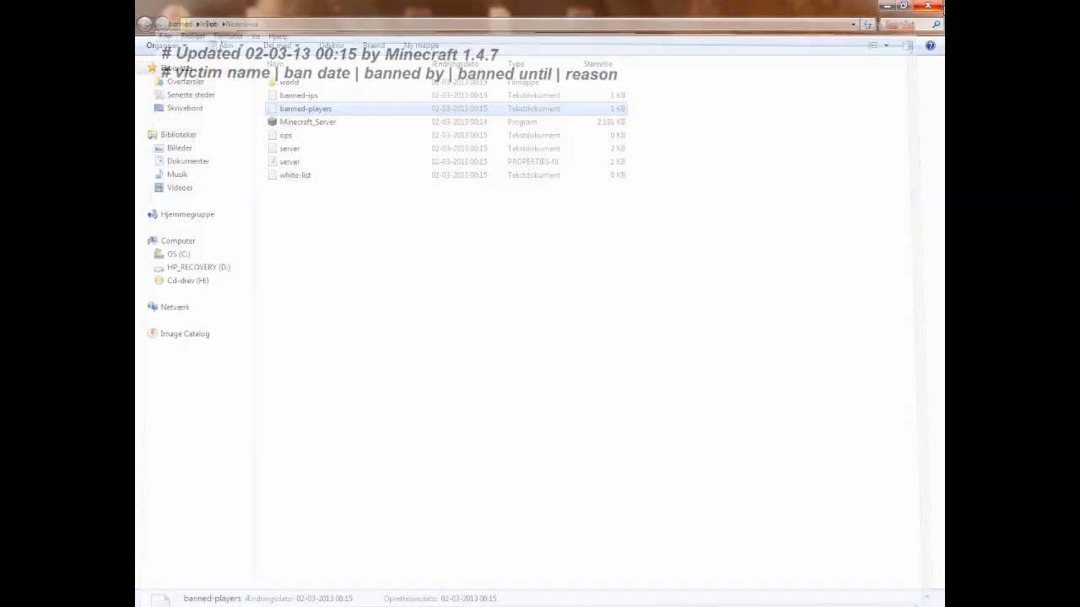
{"action": "double_click", "coordinate": [354, 139]}
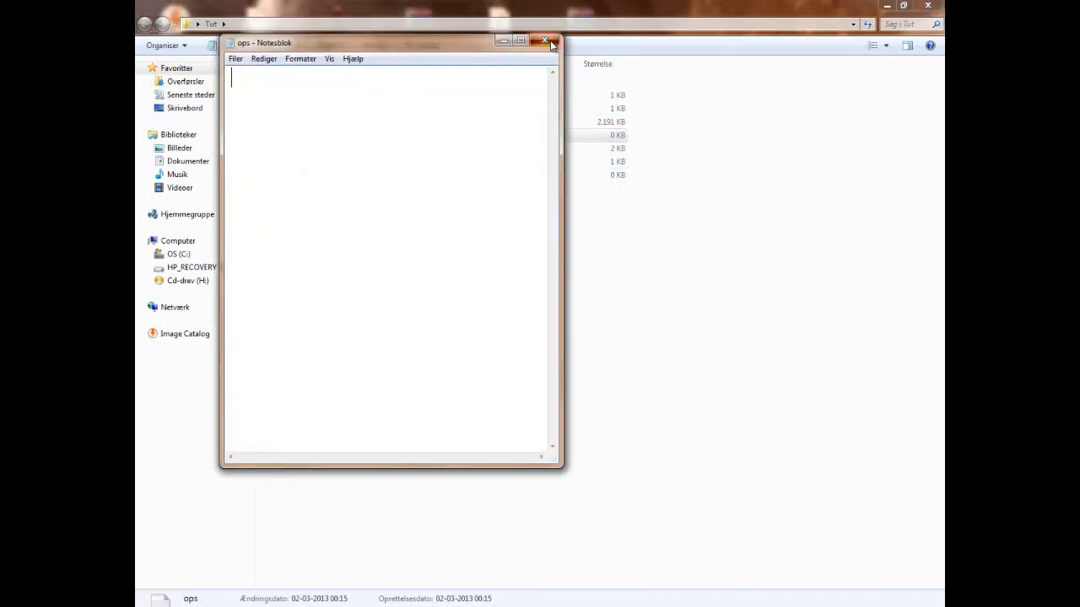
{"action": "left_click", "coordinate": [545, 40]}
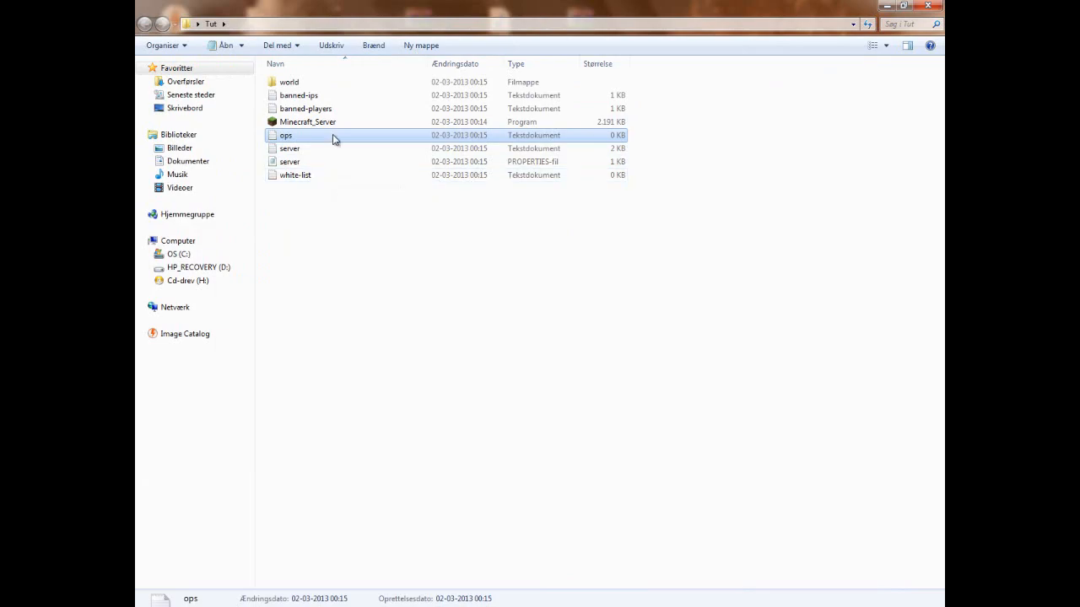
- View the server log text file and close it
{"action": "double_click", "coordinate": [339, 150]}
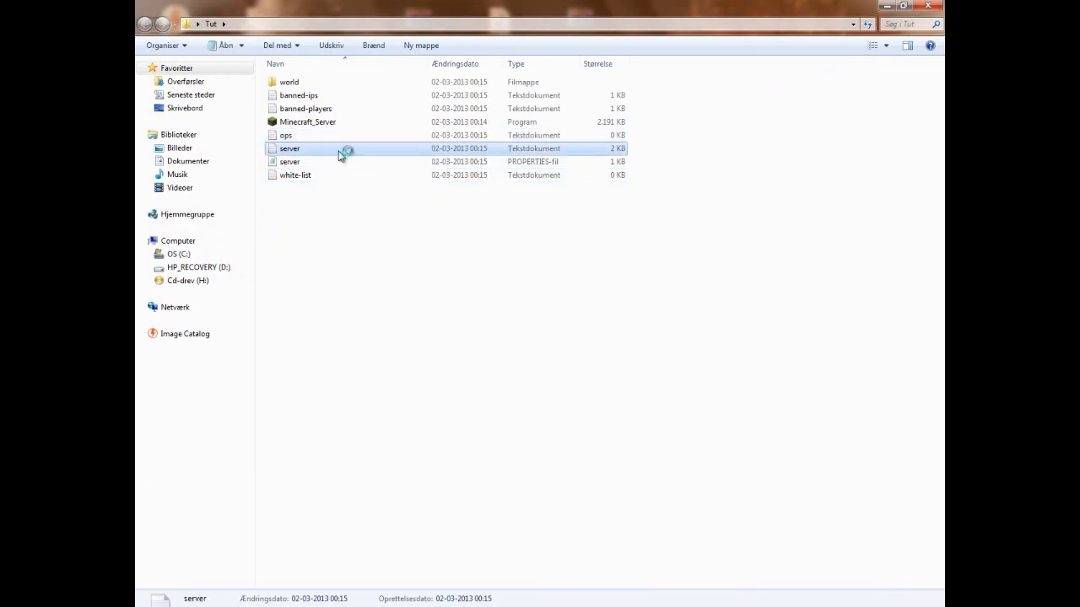
{"action": "left_click", "coordinate": [547, 41]}
{"action": "double_click", "coordinate": [356, 150]}
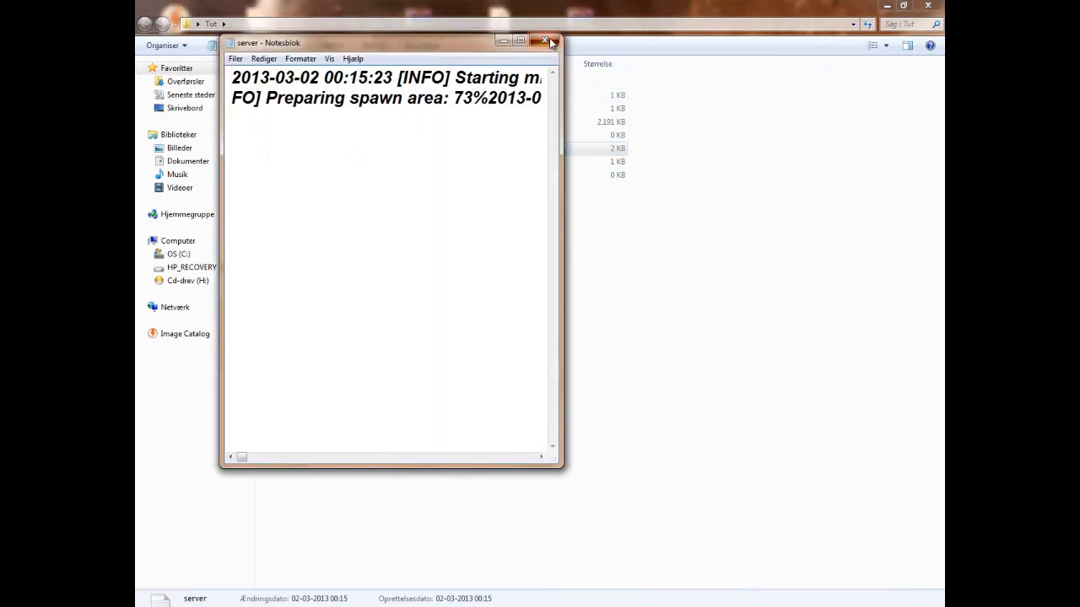
{"action": "left_click", "coordinate": [546, 41]}
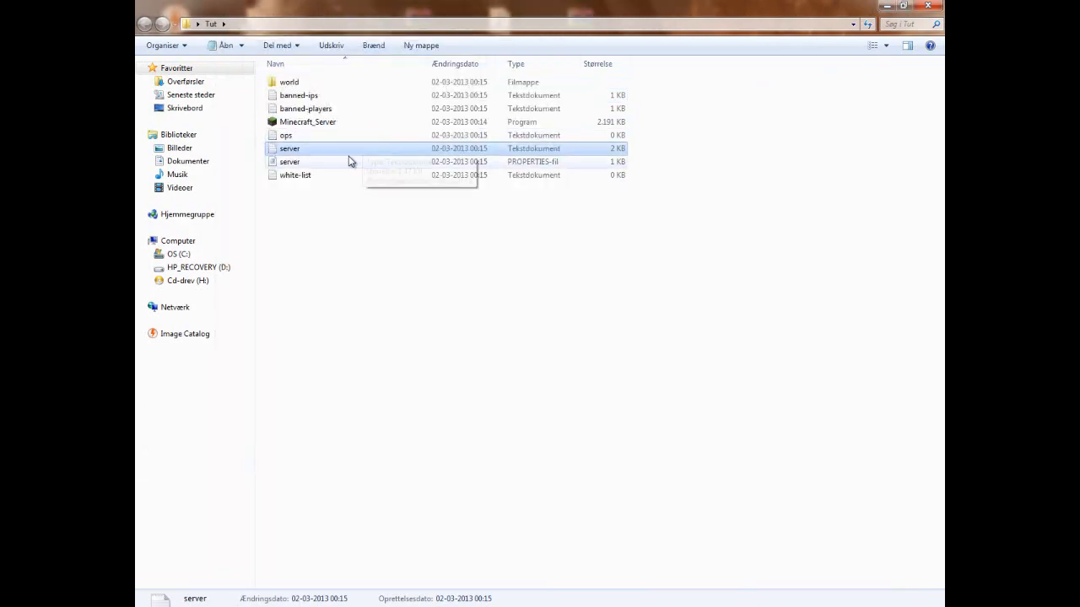
- Open the server properties file in a maximized window and set level-name to TeamMegaGame
{"action": "double_click", "coordinate": [306, 163]}
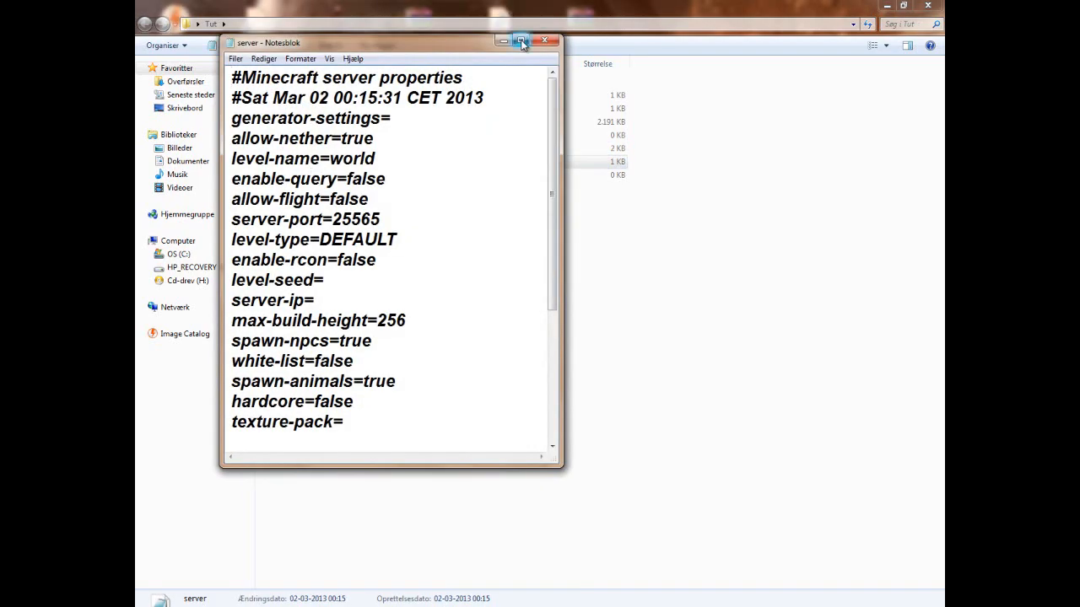
{"action": "left_click", "coordinate": [522, 41]}
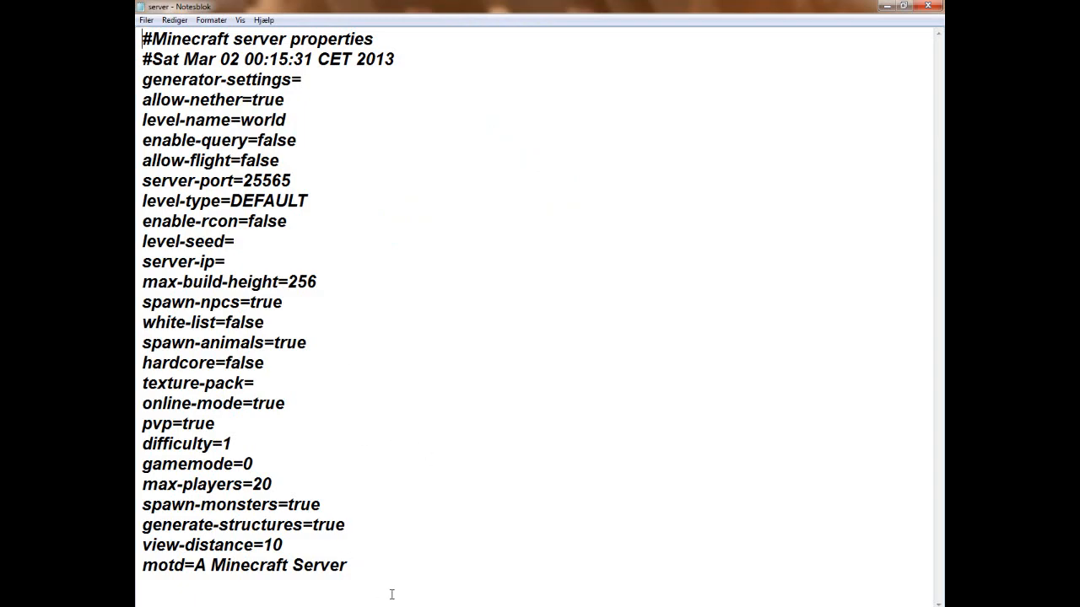
{"action": "left_click_drag", "start_coordinate": [347, 565], "coordinate": [300, 110]}
{"action": "left_click", "coordinate": [369, 124]}
{"action": "left_click", "coordinate": [294, 253]}
{"action": "left_click", "coordinate": [357, 115]}
{"action": "key", "text": "BackSpace"}
{"action": "key", "text": "BackSpace"}
{"action": "key", "text": "BackSpace"}
{"action": "key", "text": "BackSpace"}
{"action": "key", "text": "BackSpace"}
{"action": "type", "text": "TeamMegaGame"}
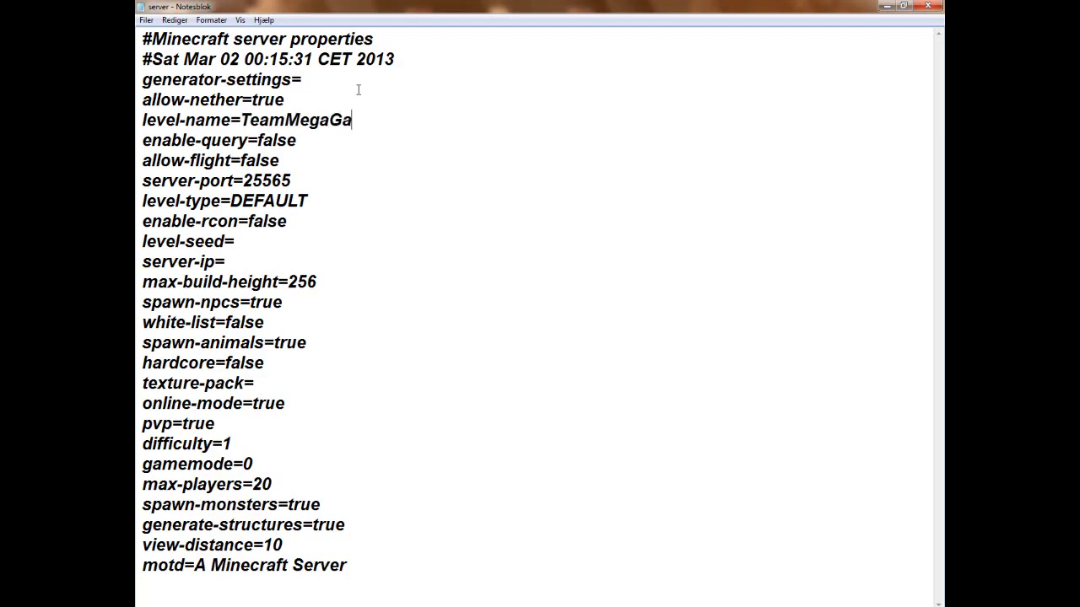
- Try setting allow-nether to false and restore it to true
{"action": "left_click", "coordinate": [337, 91]}
{"action": "mouse_move", "coordinate": [295, 102]}
{"action": "left_mouse_down"}
{"action": "mouse_move", "coordinate": [257, 101]}
{"action": "mouse_move", "coordinate": [299, 119]}
{"action": "left_mouse_up"}
{"action": "left_click", "coordinate": [296, 100]}
{"action": "key", "text": "BackSpace"}
{"action": "key", "text": "BackSpace"}
{"action": "key", "text": "BackSpace"}
{"action": "key", "text": "BackSpace"}
{"action": "type", "text": "false"}
- Set online-mode to false in the server properties
{"action": "key", "text": "BackSpace"}
{"action": "key", "text": "BackSpace"}
{"action": "key", "text": "BackSpace"}
{"action": "key", "text": "BackSpace"}
{"action": "key", "text": "BackSpace"}
{"action": "type", "text": "true"}
{"action": "left_click", "coordinate": [342, 149]}
{"action": "left_click", "coordinate": [313, 163]}
{"action": "left_click", "coordinate": [299, 402]}
{"action": "key", "text": "BackSpace"}
{"action": "key", "text": "BackSpace"}
{"action": "key", "text": "BackSpace"}
{"action": "key", "text": "BackSpace"}
{"action": "type", "text": "false"}
- Highlight the pvp value, try difficulty values 0, 2 and 3, and restore the difficulty to 1
{"action": "left_click_drag", "start_coordinate": [238, 420], "coordinate": [180, 427]}
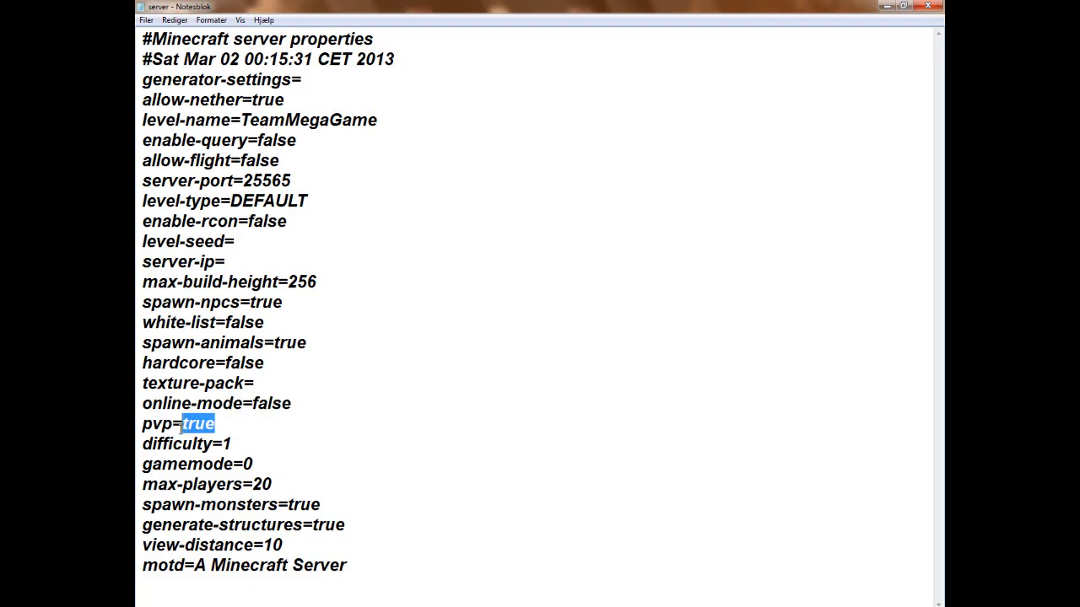
{"action": "left_click", "coordinate": [285, 436]}
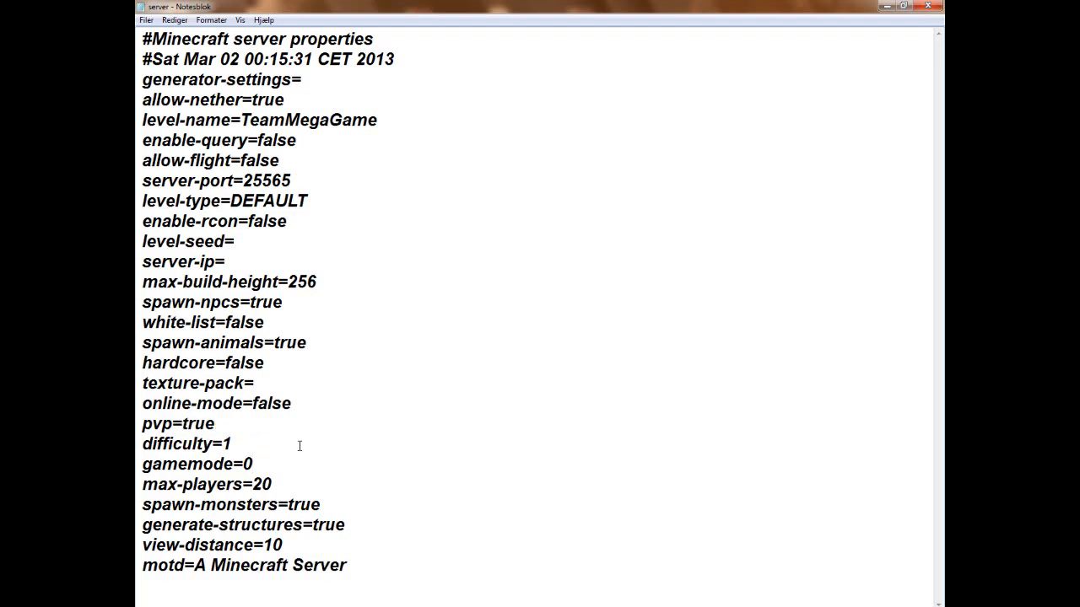
{"action": "key", "text": "BackSpace"}
{"action": "type", "text": "1"}
{"action": "key", "text": "BackSpace"}
{"action": "type", "text": "0"}
{"action": "key", "text": "BackSpace"}
{"action": "type", "text": "2"}
{"action": "key", "text": "BackSpace"}
{"action": "type", "text": "3"}
{"action": "key", "text": "BackSpace"}
{"action": "type", "text": "1"}
- Set max-players to 1, then close the server properties file and save its changes
{"action": "left_click", "coordinate": [297, 478]}
{"action": "type", "text": "0000000"}
{"action": "key", "text": "BackSpace"}
{"action": "key", "text": "BackSpace"}
{"action": "key", "text": "BackSpace"}
{"action": "key", "text": "BackSpace"}
{"action": "key", "text": "BackSpace"}
{"action": "key", "text": "BackSpace"}
{"action": "key", "text": "BackSpace"}
{"action": "key", "text": "BackSpace"}
{"action": "key", "text": "BackSpace"}
{"action": "type", "text": "1"}
{"action": "left_click", "coordinate": [348, 498]}
{"action": "left_click", "coordinate": [291, 543]}
{"action": "left_click", "coordinate": [939, 6]}
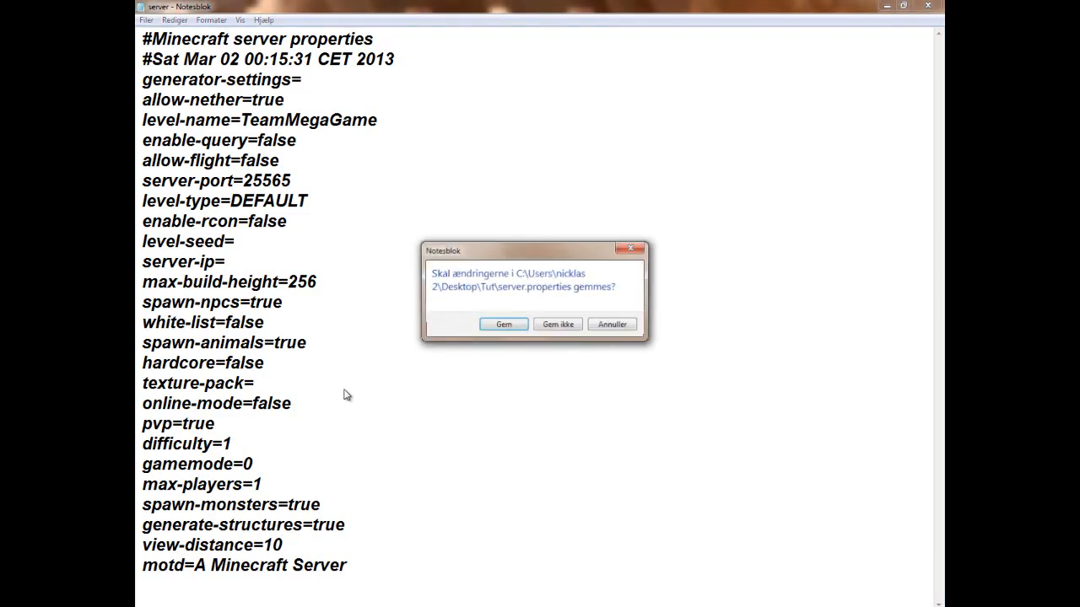
{"action": "left_click", "coordinate": [504, 326]}
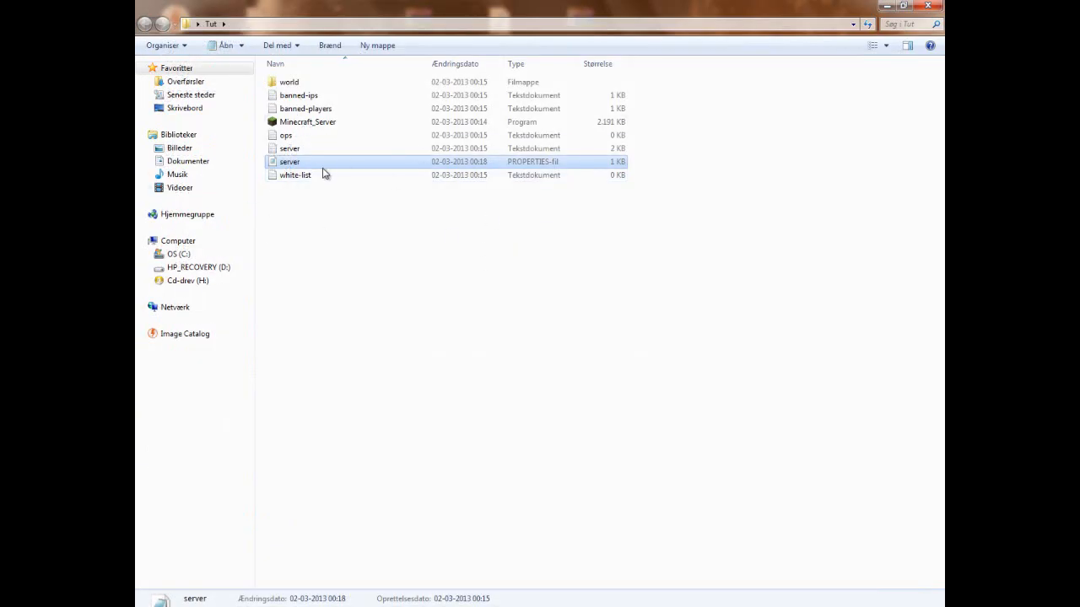
- Reopen the server properties file, minimize the Tut folder window and dock the file window to half of the desktop
{"action": "double_click", "coordinate": [318, 162]}
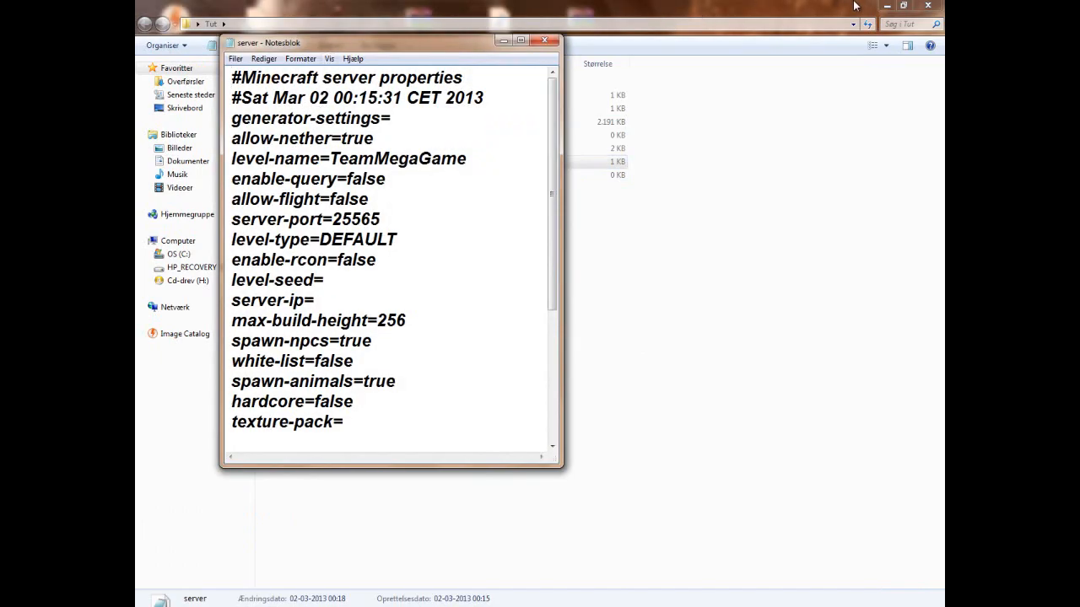
{"action": "left_click", "coordinate": [886, 6]}
{"action": "left_click_drag", "start_coordinate": [500, 32], "coordinate": [943, 108]}
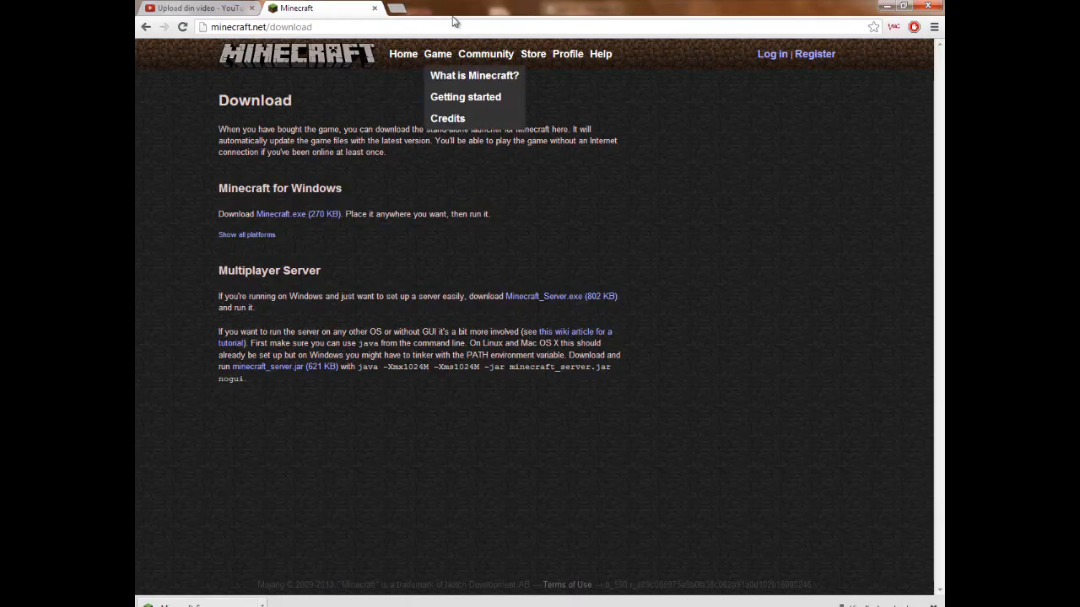
- Switch to the browser and search for google in a new tab
{"action": "left_click", "coordinate": [349, 31]}
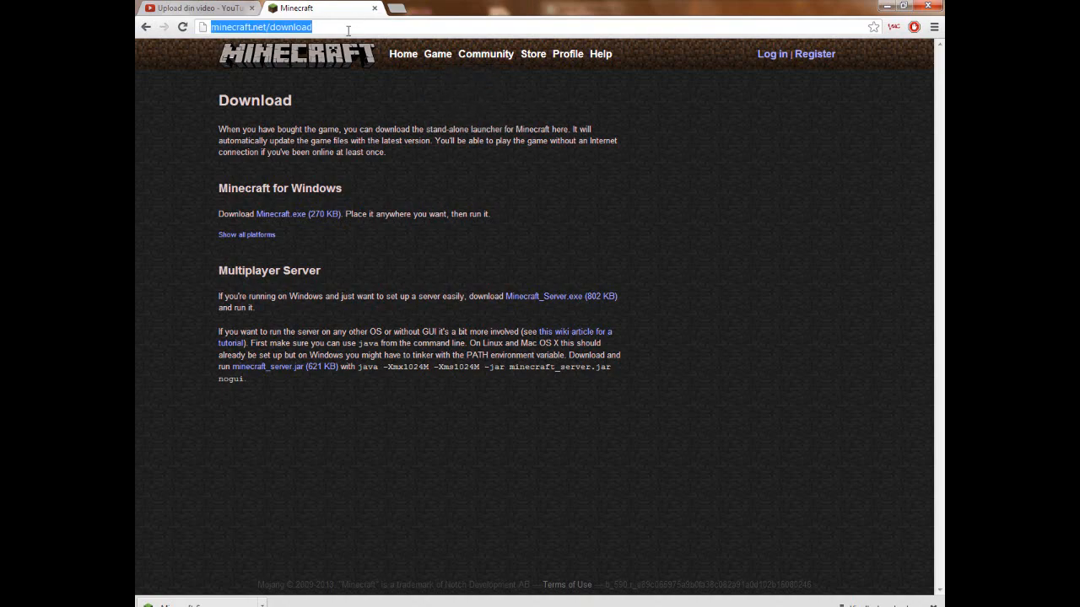
{"action": "left_click", "coordinate": [396, 8]}
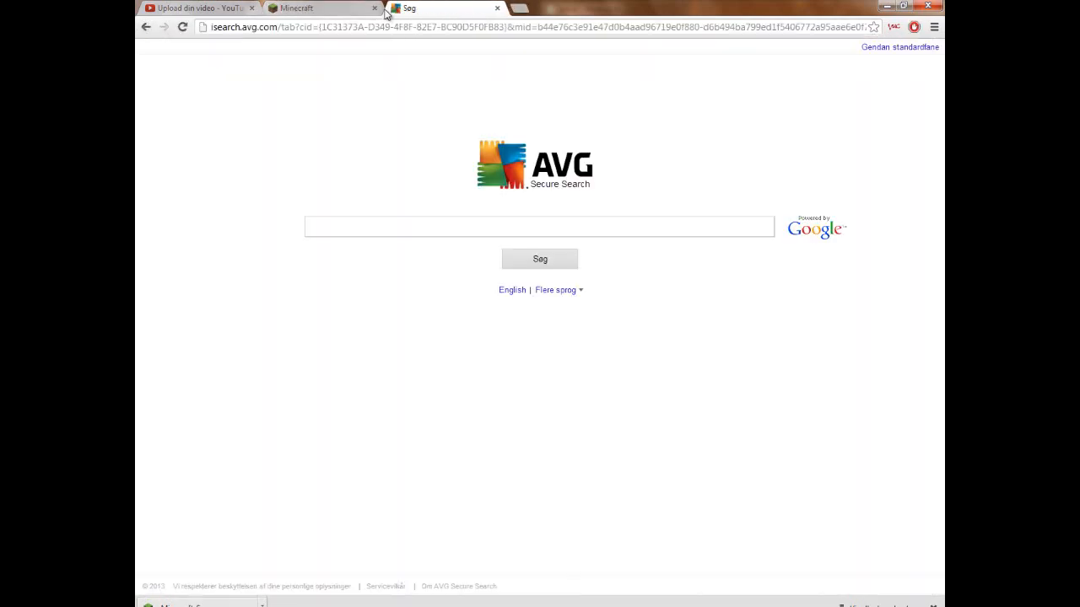
{"action": "left_click", "coordinate": [422, 30]}
{"action": "type", "text": "goo"}
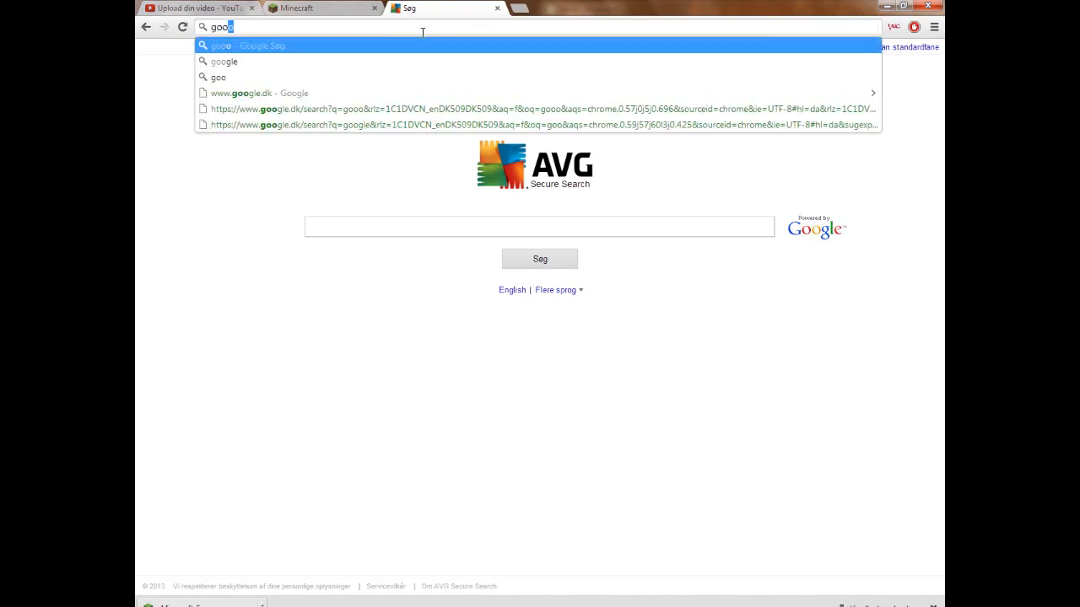
{"action": "key", "text": "Down"}
{"action": "key", "text": "Return"}
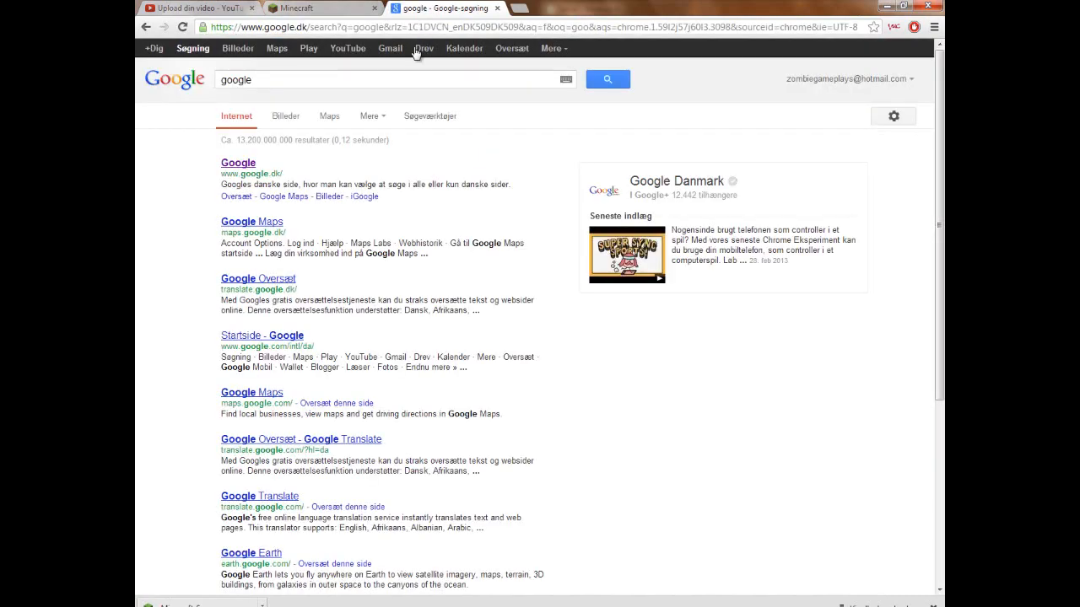
- Search Google for Hamachi and open its Softonic download page
{"action": "left_click_drag", "start_coordinate": [252, 79], "coordinate": [137, 88]}
{"action": "key", "text": "BackSpace"}
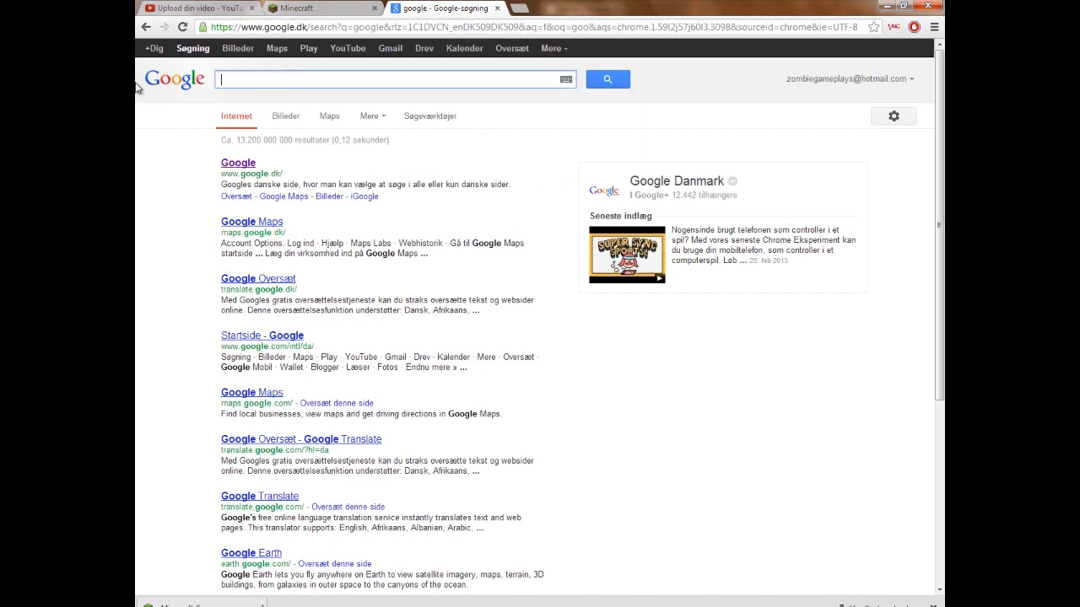
{"action": "type", "text": "Hamachi"}
{"action": "key", "text": "Return"}
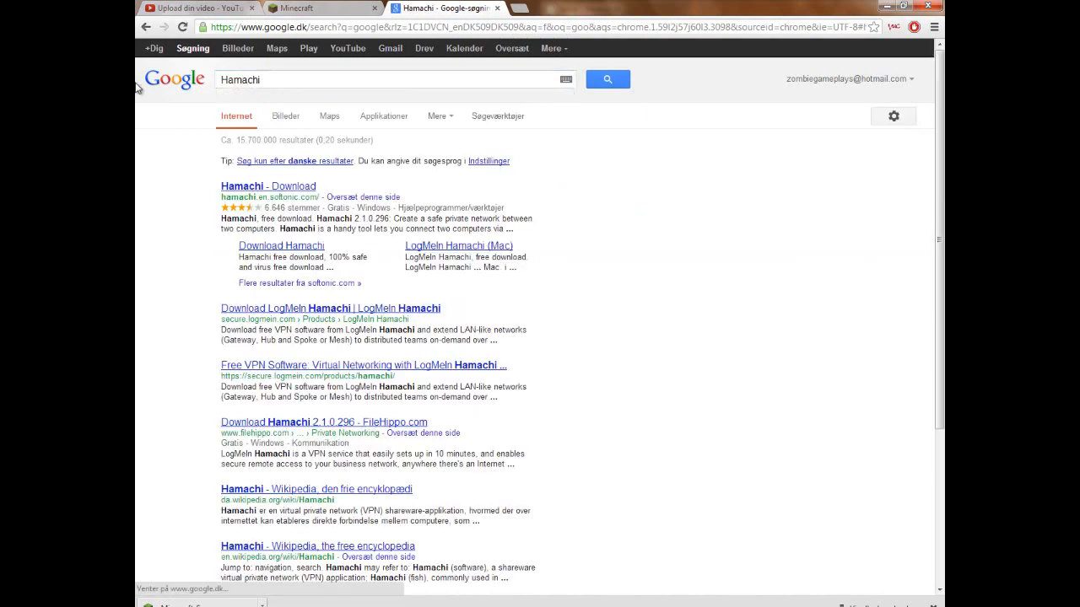
{"action": "left_click", "coordinate": [254, 186]}
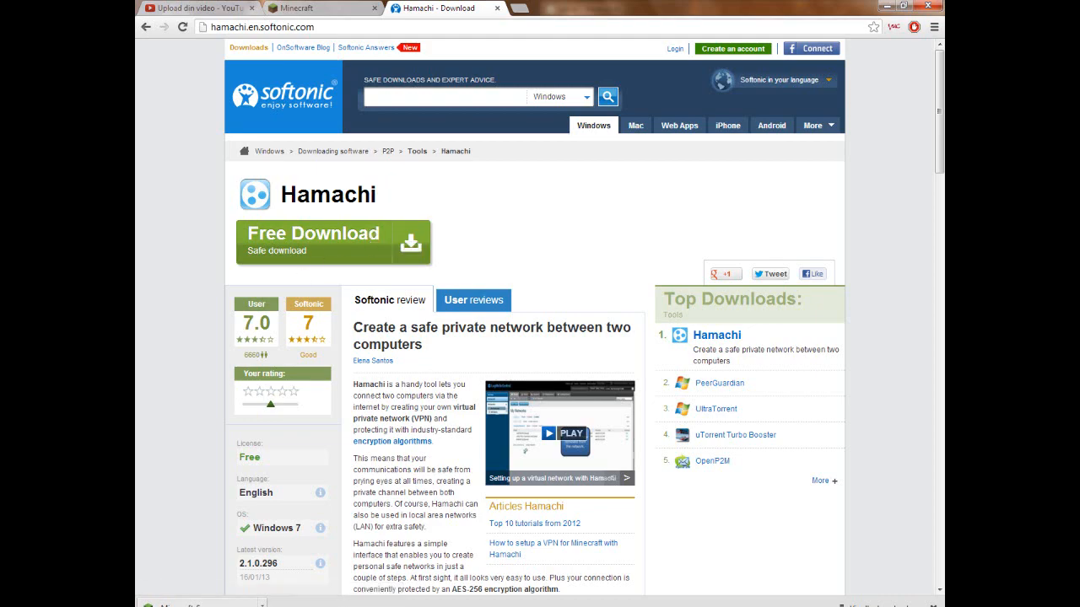
- Bring up LogMeIn Hamachi, close the Softonic download tab and minimize the browser
{"action": "key", "text": "alt+Tab"}
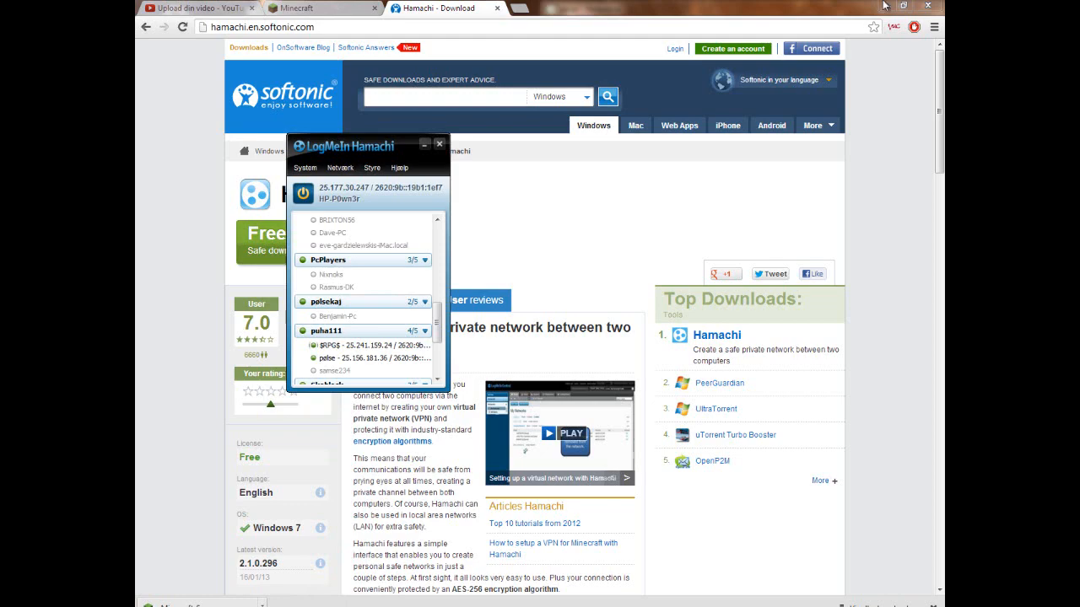
{"action": "left_click", "coordinate": [497, 10]}
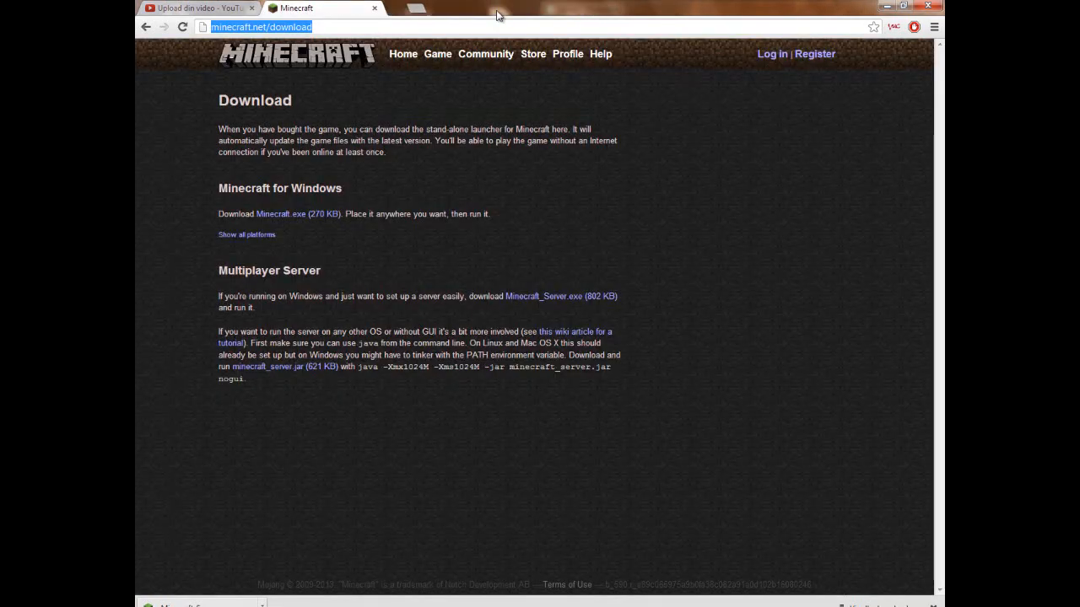
{"action": "left_click", "coordinate": [890, 6]}
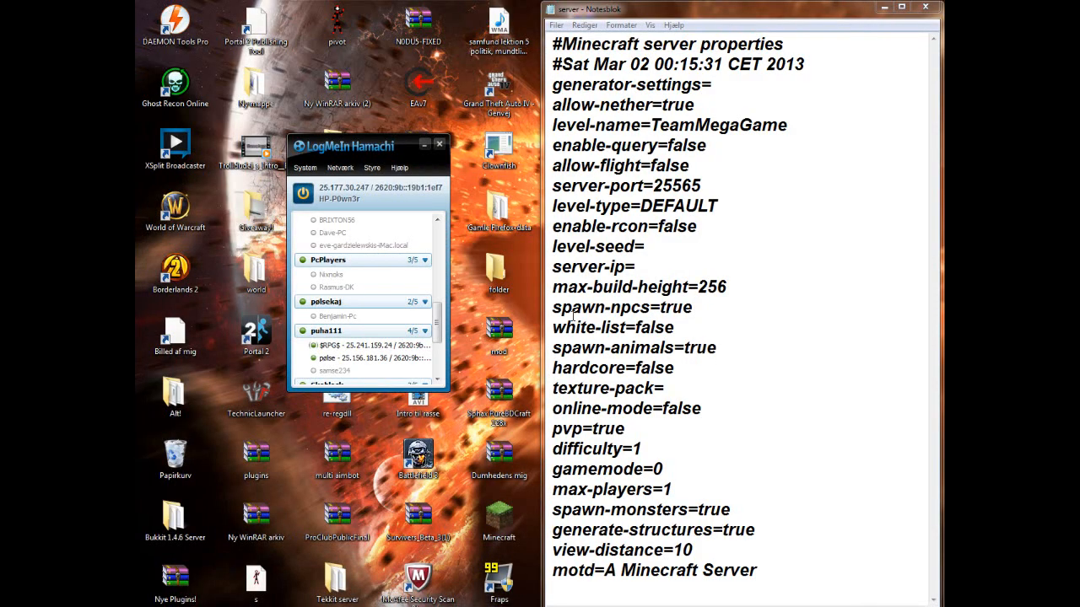
- Create a new Hamachi network, entering a network ID and the network password in both password fields
{"action": "left_click", "coordinate": [340, 168]}
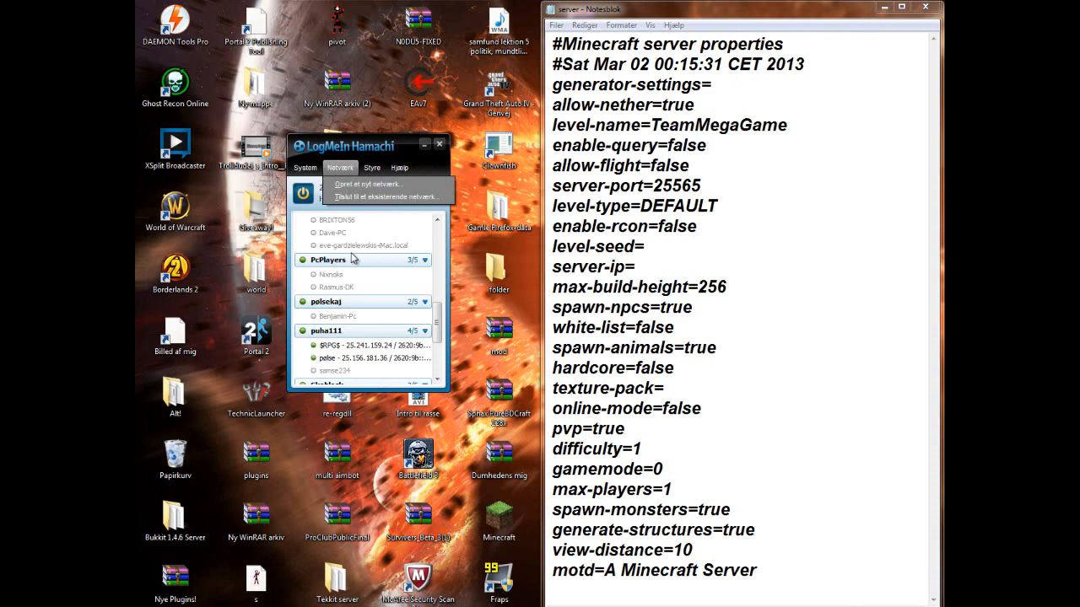
{"action": "left_click", "coordinate": [335, 171]}
{"action": "left_click", "coordinate": [335, 172]}
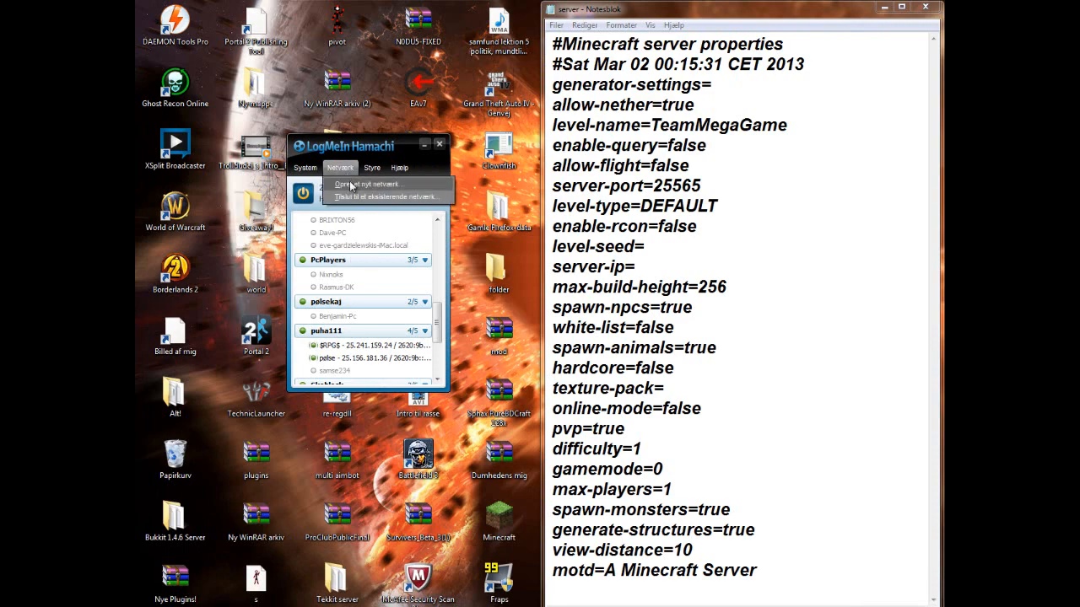
{"action": "left_click", "coordinate": [351, 186]}
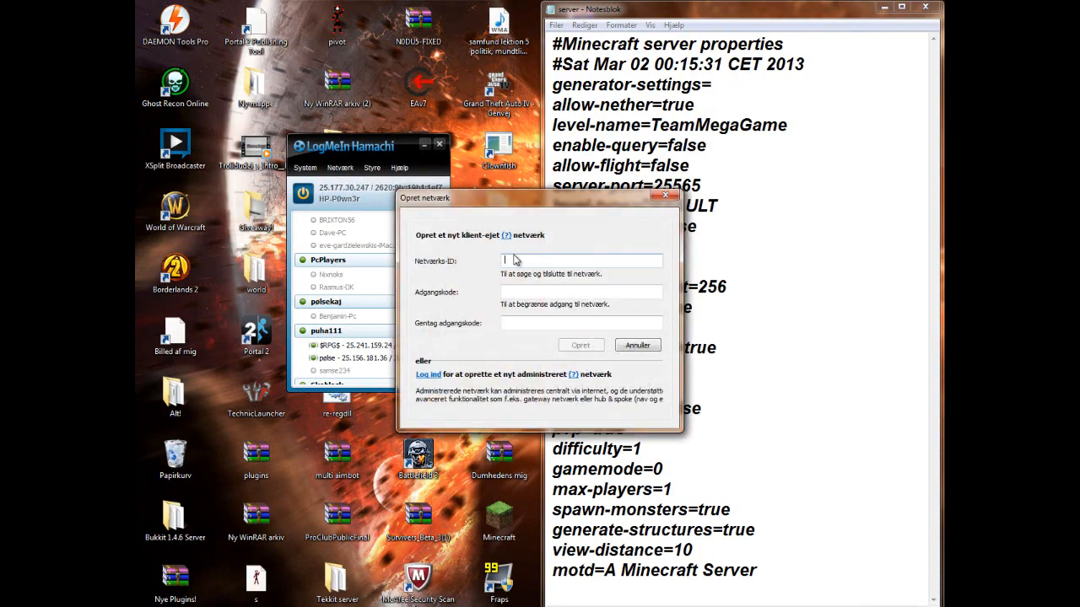
{"action": "type", "text": "Heleddig234"}
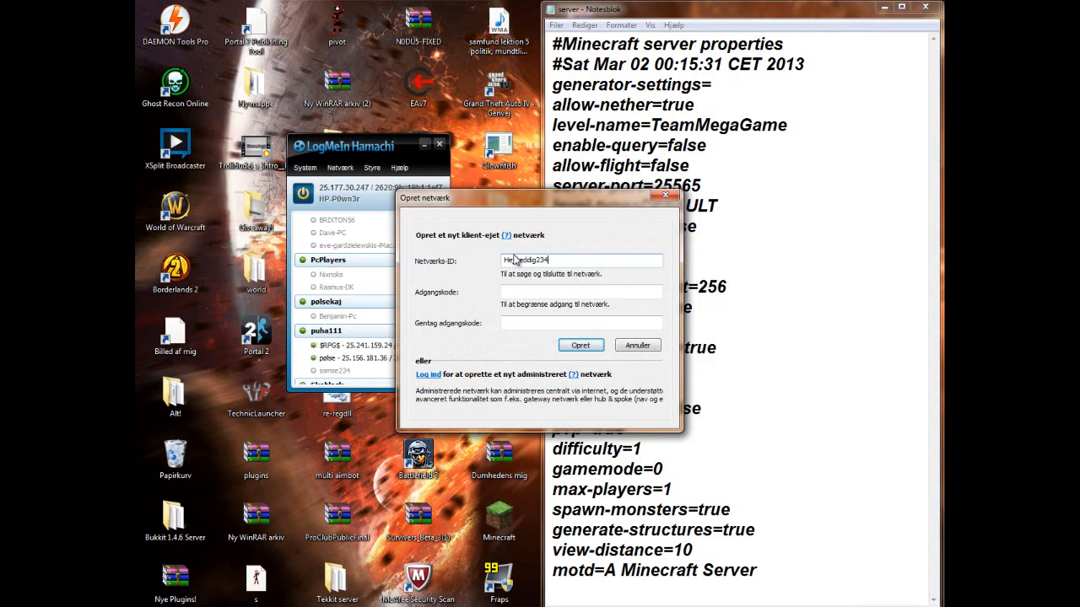
{"action": "key", "text": "Tab"}
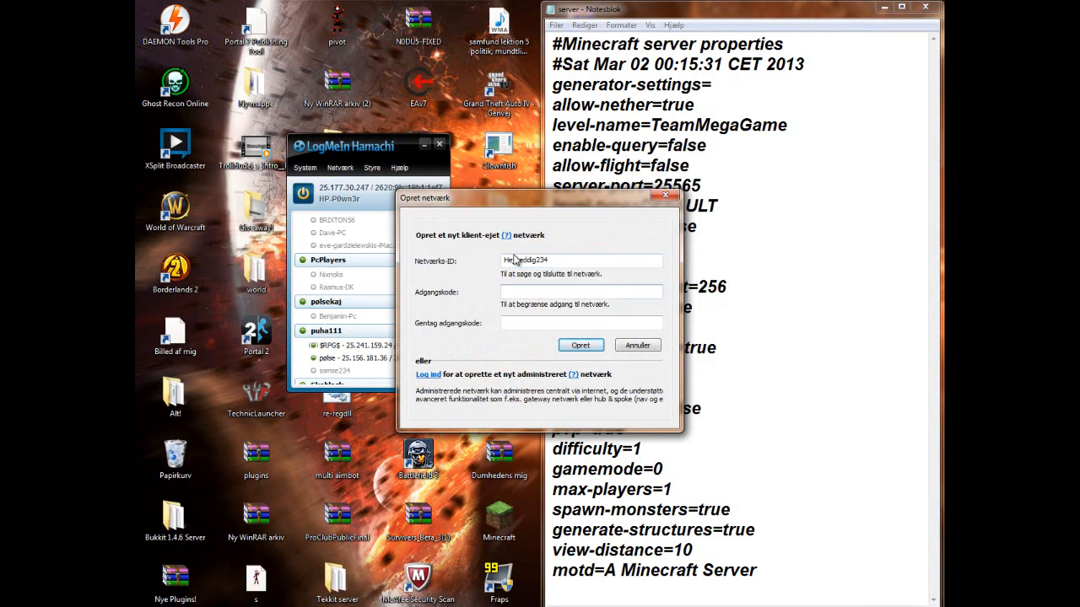
{"action": "type", "text": "•••"}
{"action": "key", "text": "Tab"}
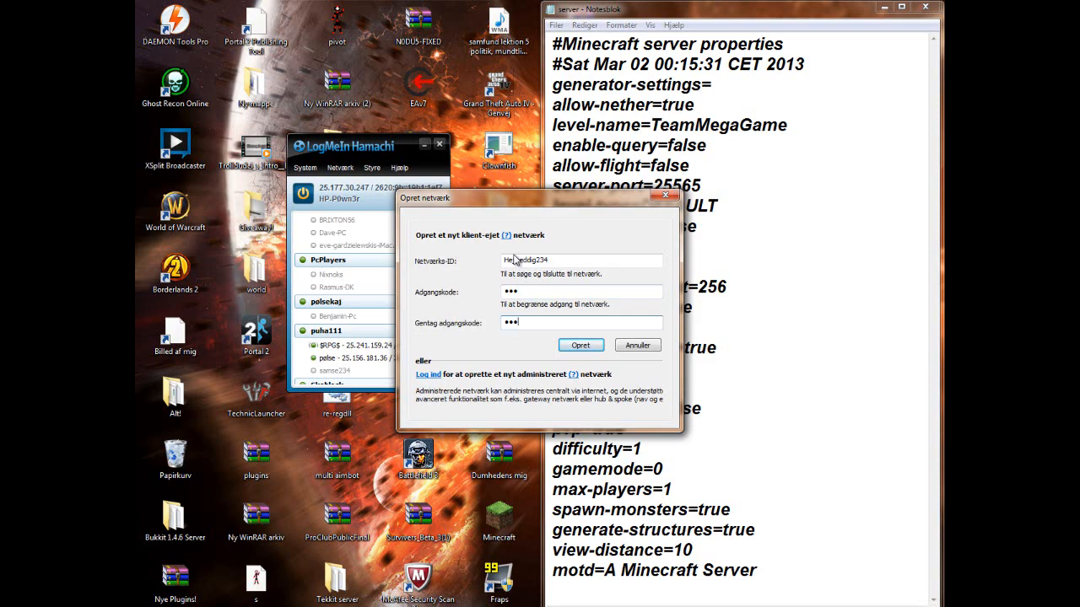
{"action": "key", "text": "Return"}
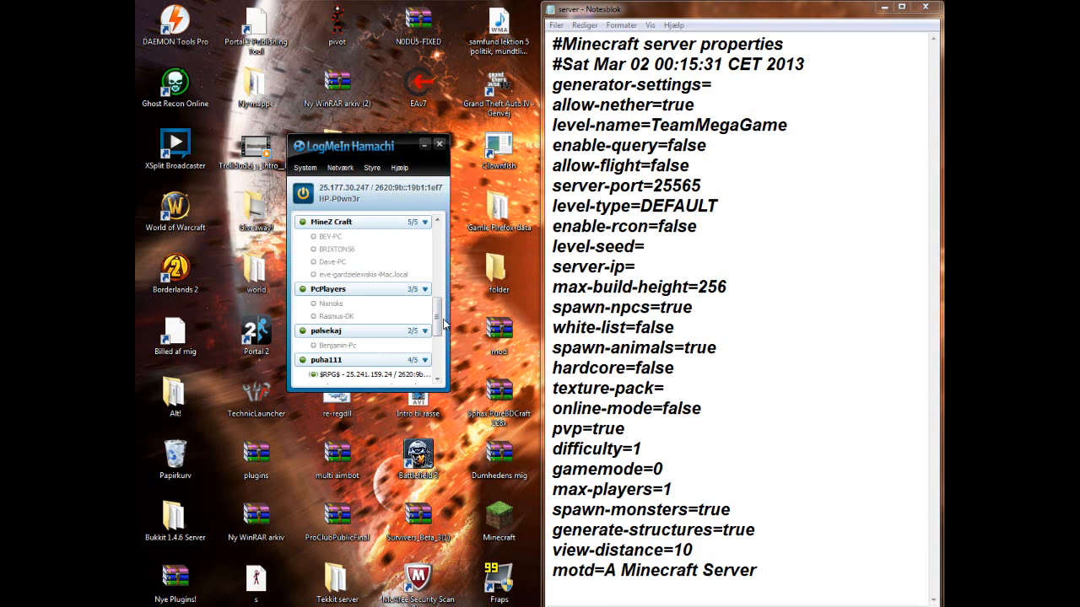
- Look through the Hamachi network list and copy this computer's IPv4 address
{"action": "left_click_drag", "start_coordinate": [439, 325], "coordinate": [462, 237]}
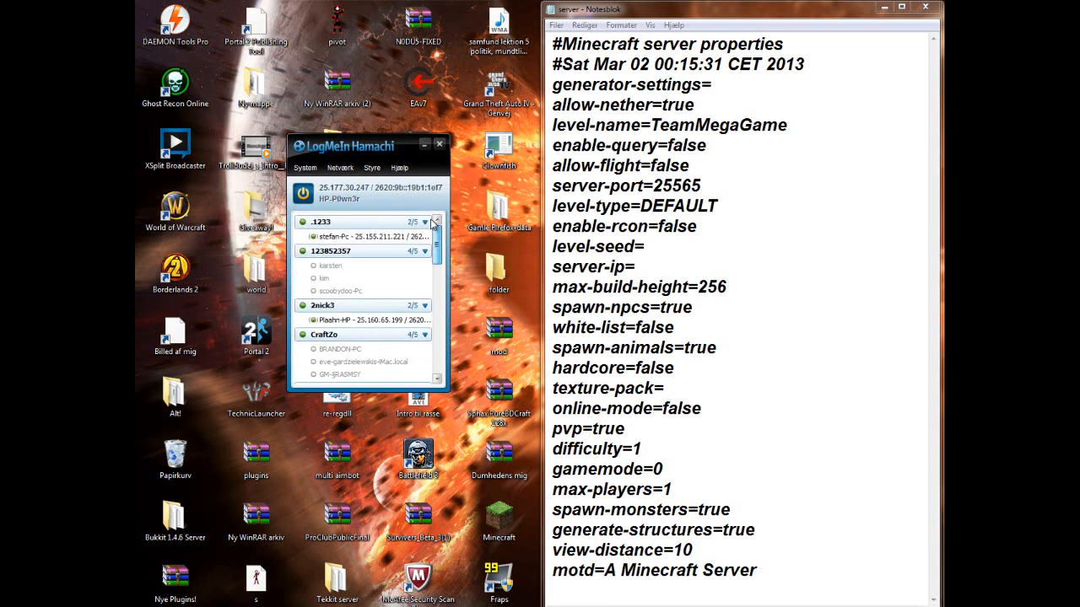
{"action": "mouse_move", "coordinate": [427, 252]}
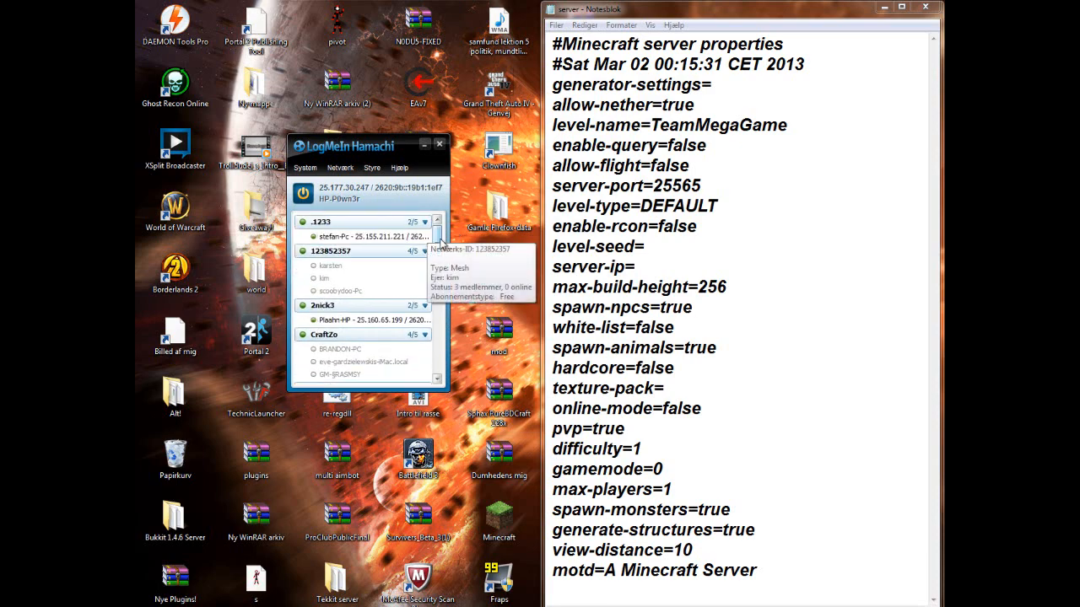
{"action": "left_click_drag", "start_coordinate": [439, 234], "coordinate": [429, 364]}
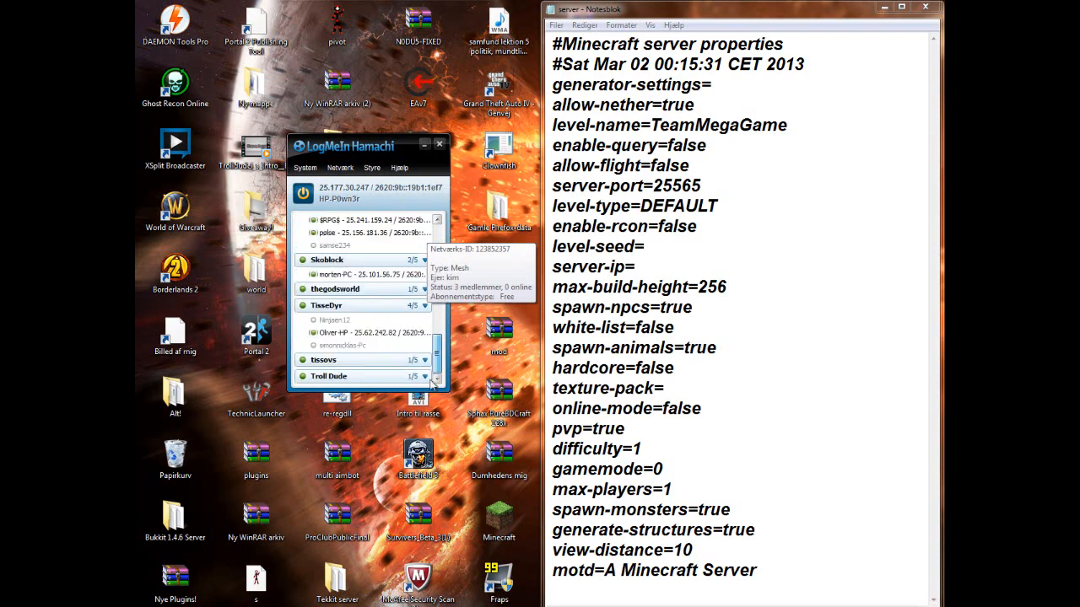
{"action": "left_click_drag", "start_coordinate": [430, 379], "coordinate": [348, 146]}
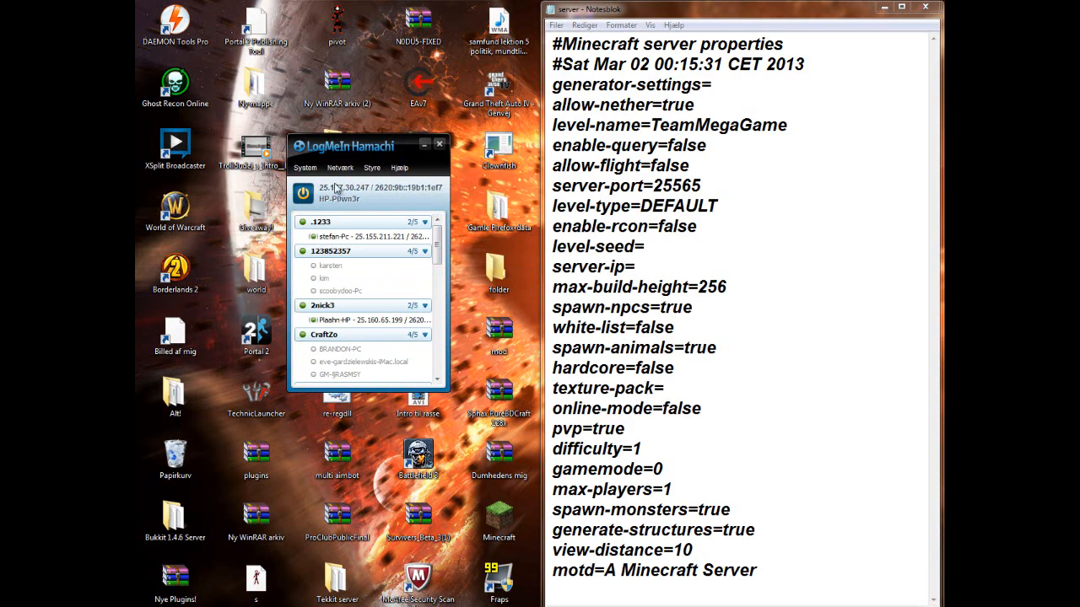
{"action": "right_click", "coordinate": [340, 186]}
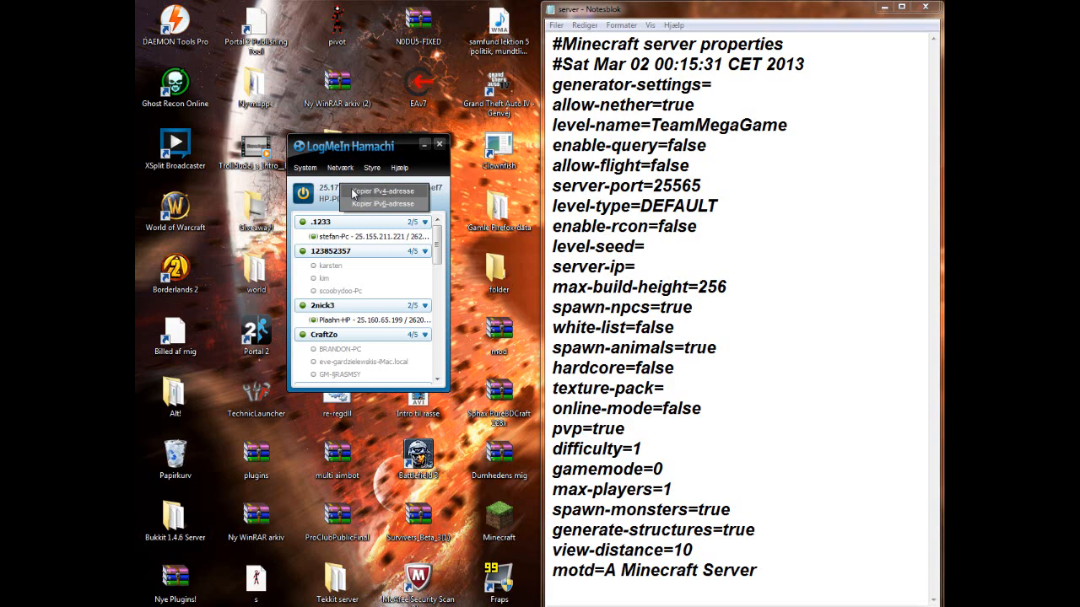
{"action": "left_click", "coordinate": [353, 192]}
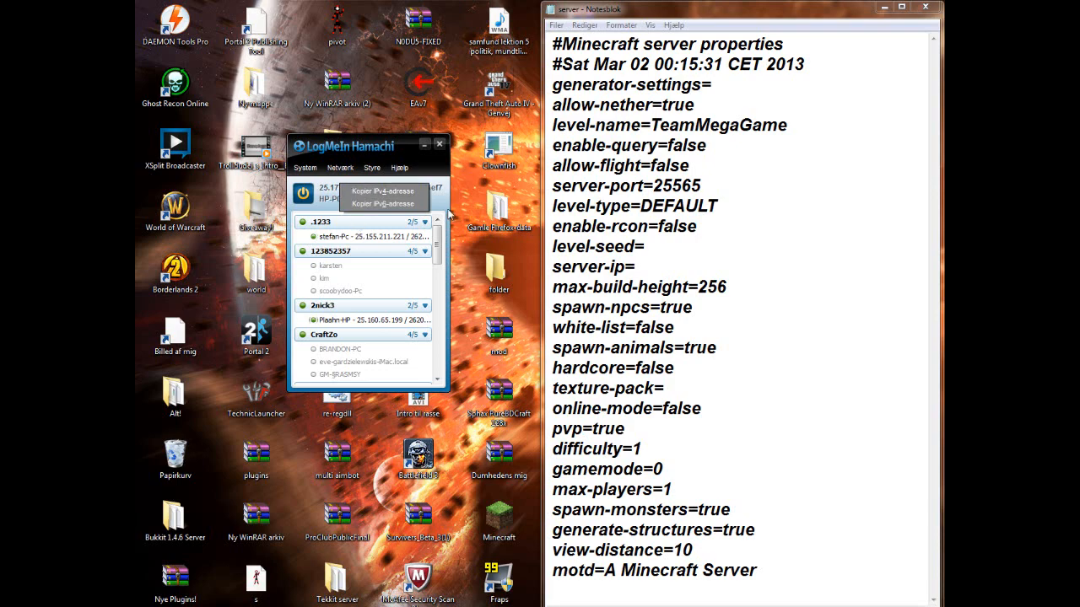
{"action": "right_click", "coordinate": [436, 188]}
{"action": "right_click", "coordinate": [417, 187]}
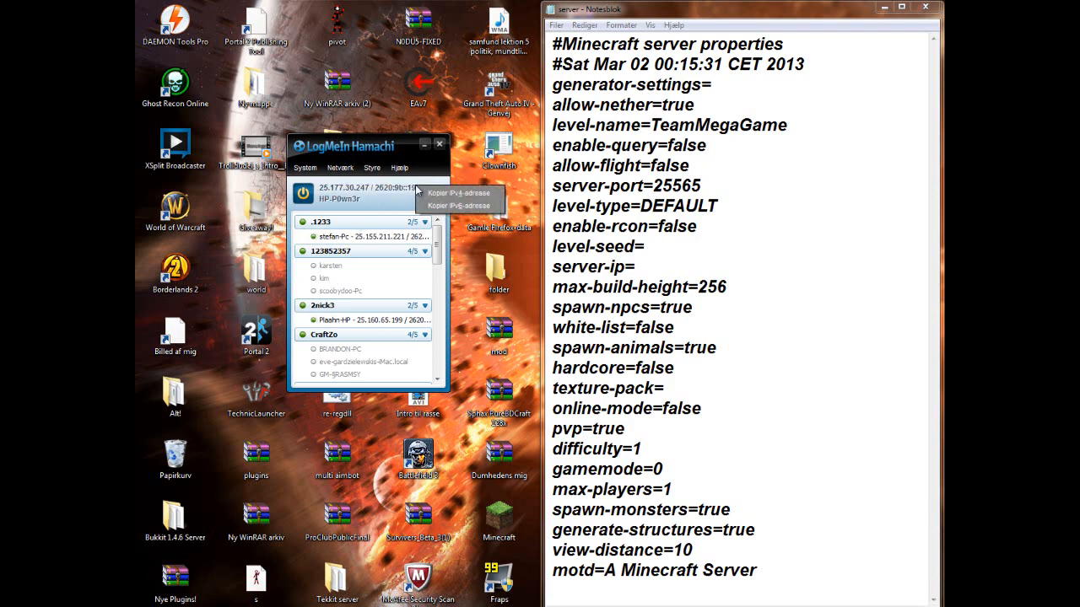
{"action": "right_click", "coordinate": [357, 191]}
{"action": "left_click", "coordinate": [359, 194]}
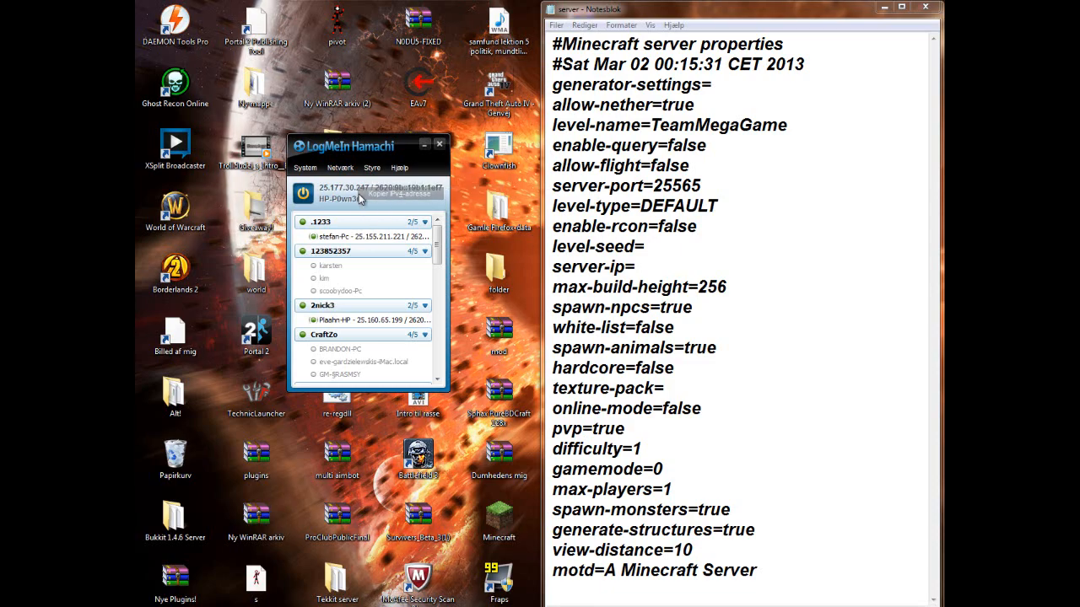
- Paste 25.177.30.247 as the server-ip value and close the server properties file, saving the changes
{"action": "left_click", "coordinate": [668, 269]}
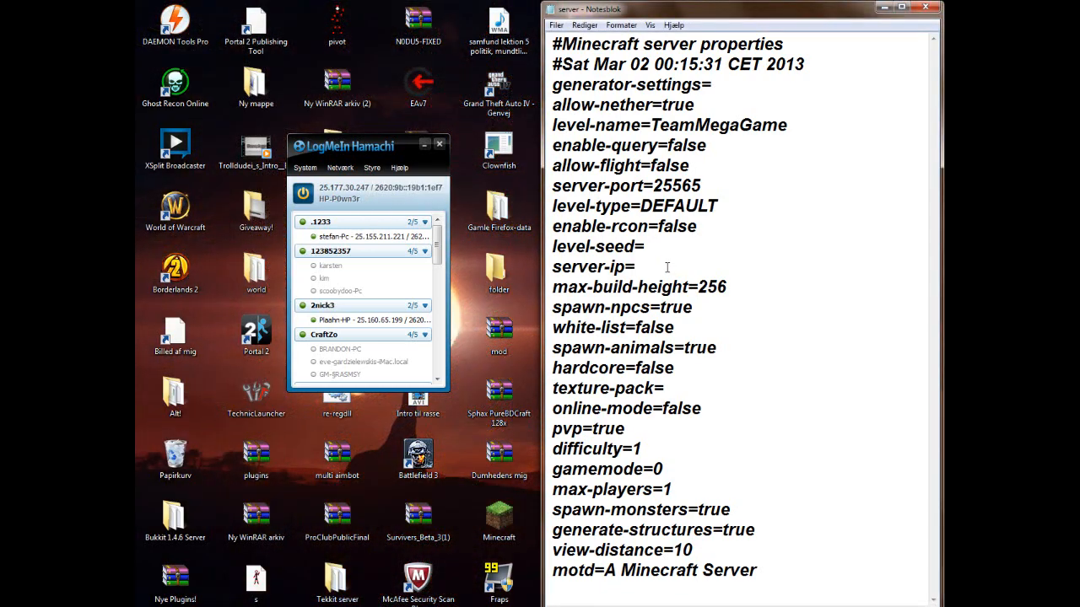
{"action": "type", "text": "25.177.30.247"}
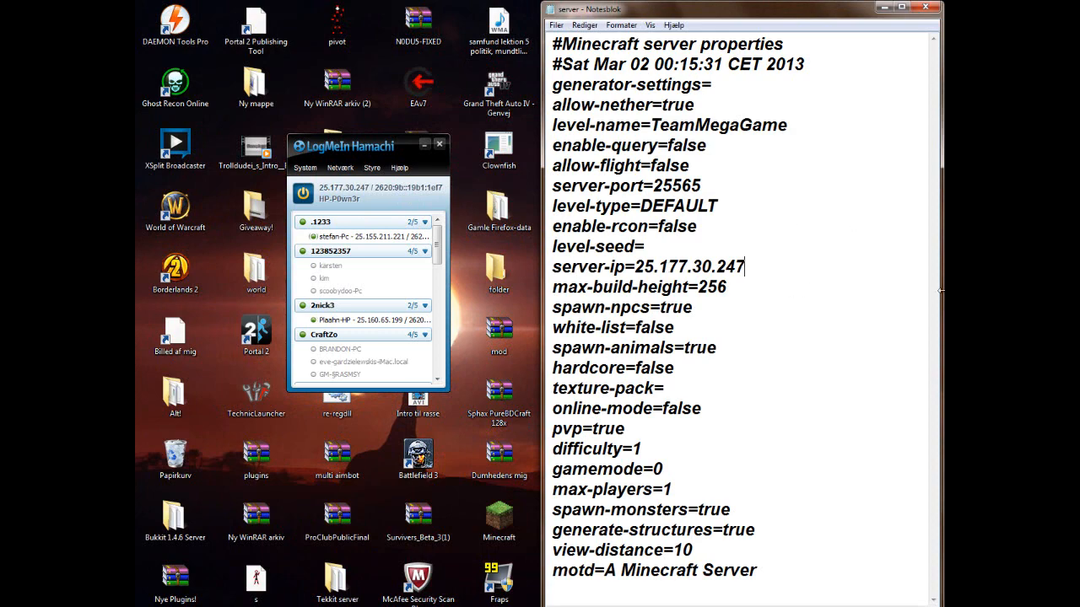
{"action": "left_click_drag", "start_coordinate": [780, 21], "coordinate": [664, 118]}
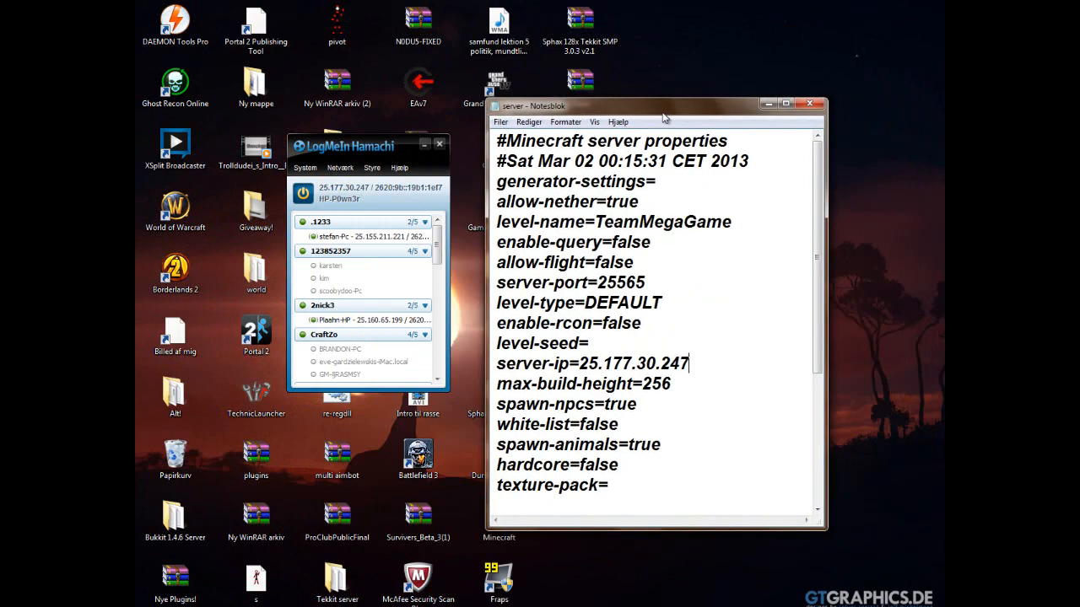
{"action": "left_click", "coordinate": [809, 103]}
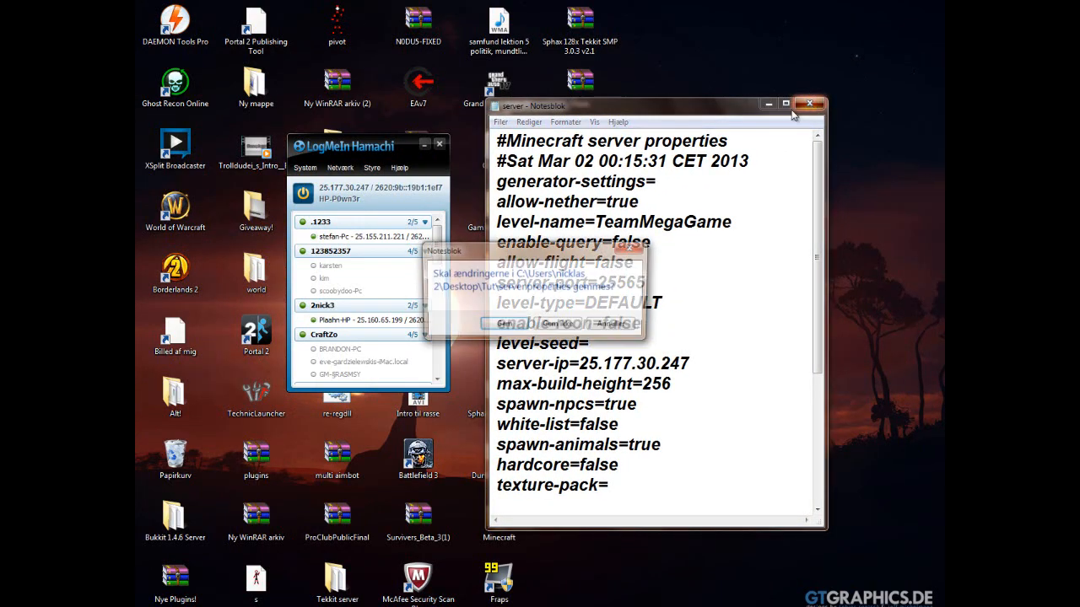
{"action": "left_click", "coordinate": [503, 326]}
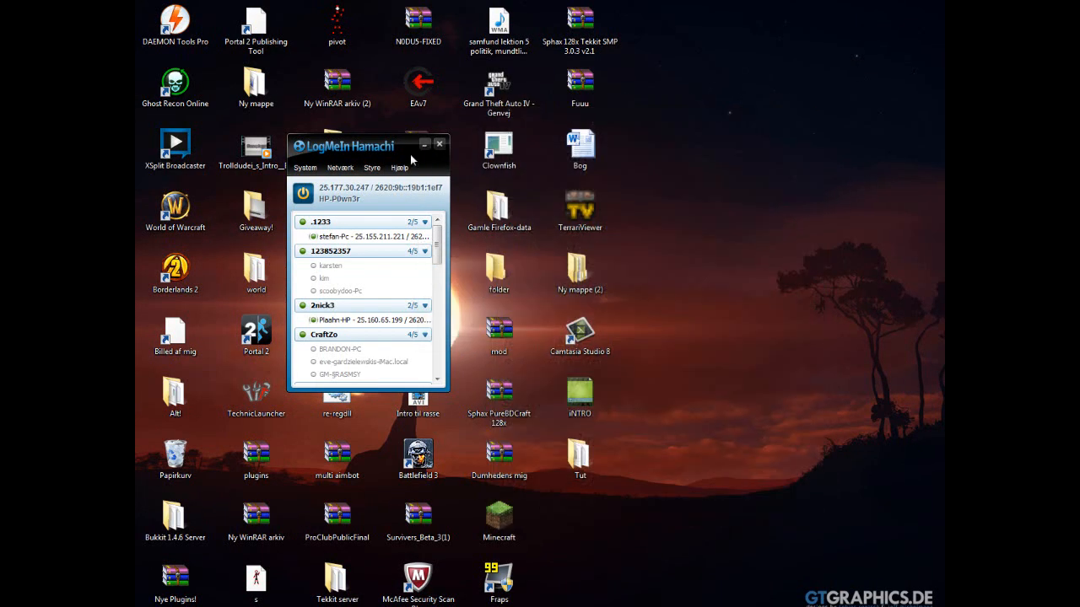
- Search the computer for firewall, view the Windows Firewall settings page and close it
{"action": "key", "text": "super"}
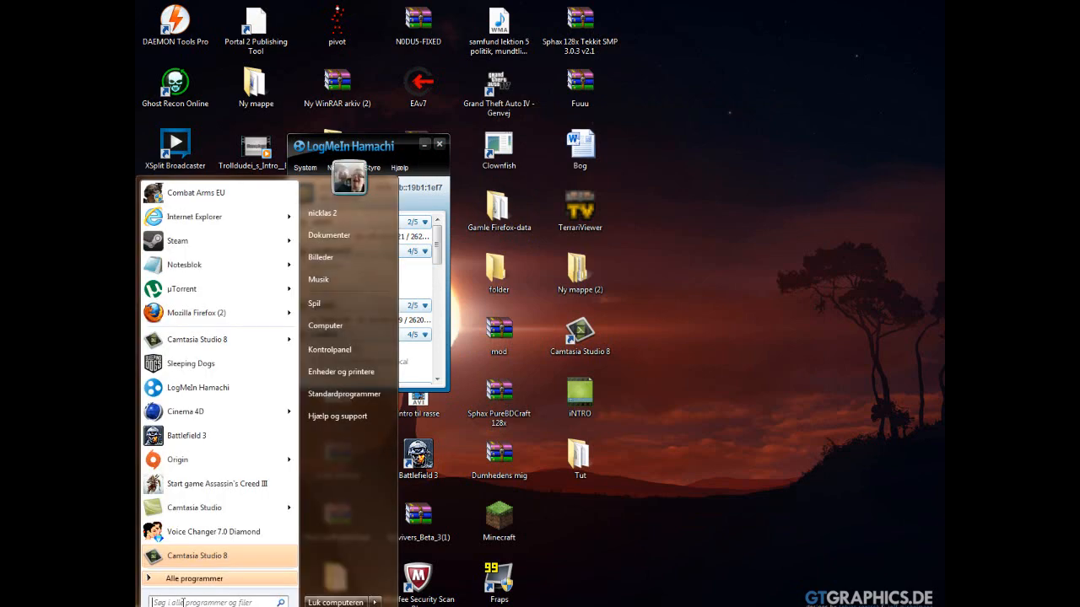
{"action": "type", "text": "firewall"}
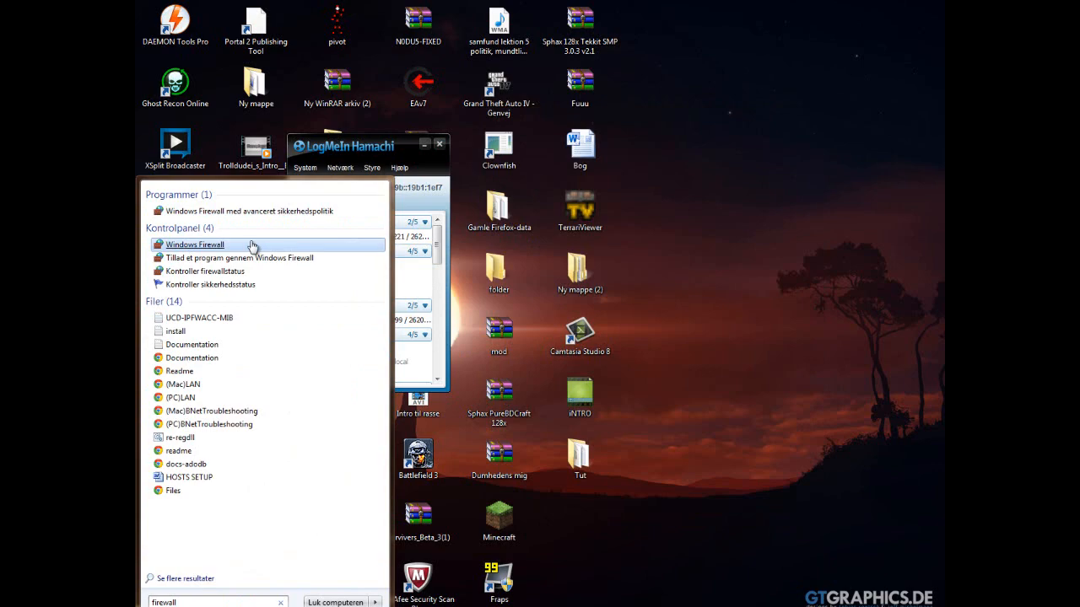
{"action": "left_click", "coordinate": [202, 243]}
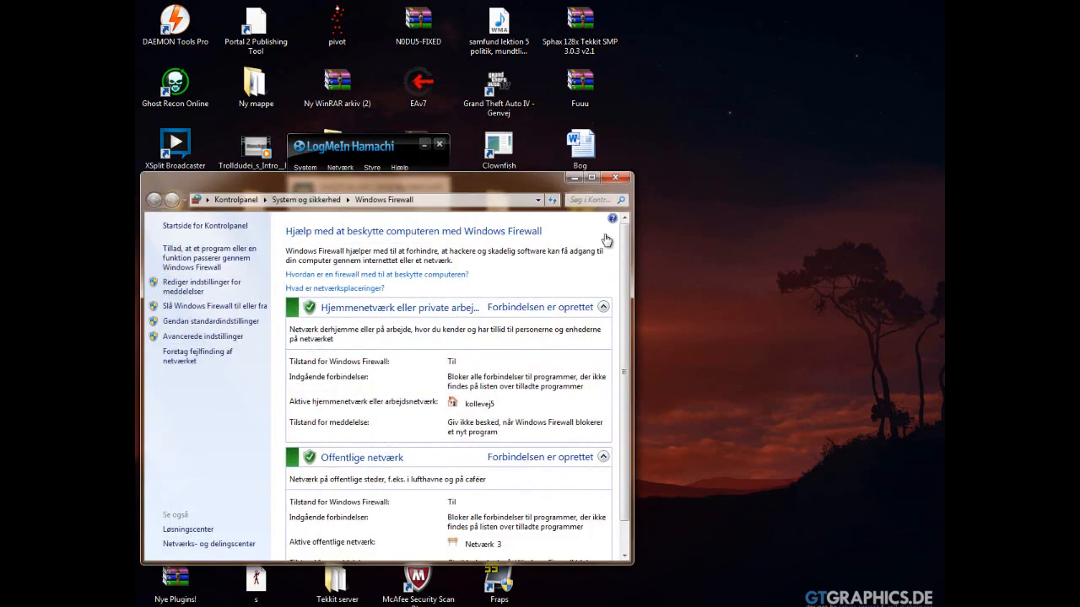
{"action": "left_click", "coordinate": [620, 177]}
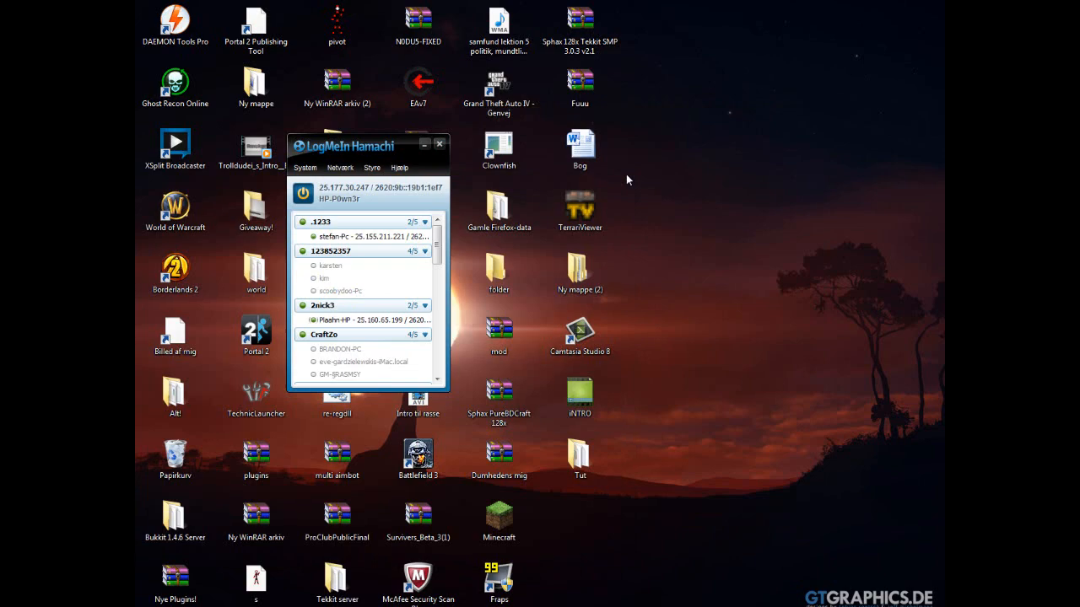
- Minimize LogMeIn Hamachi and close the chat window to clear the desktop
{"action": "left_click", "coordinate": [424, 145]}
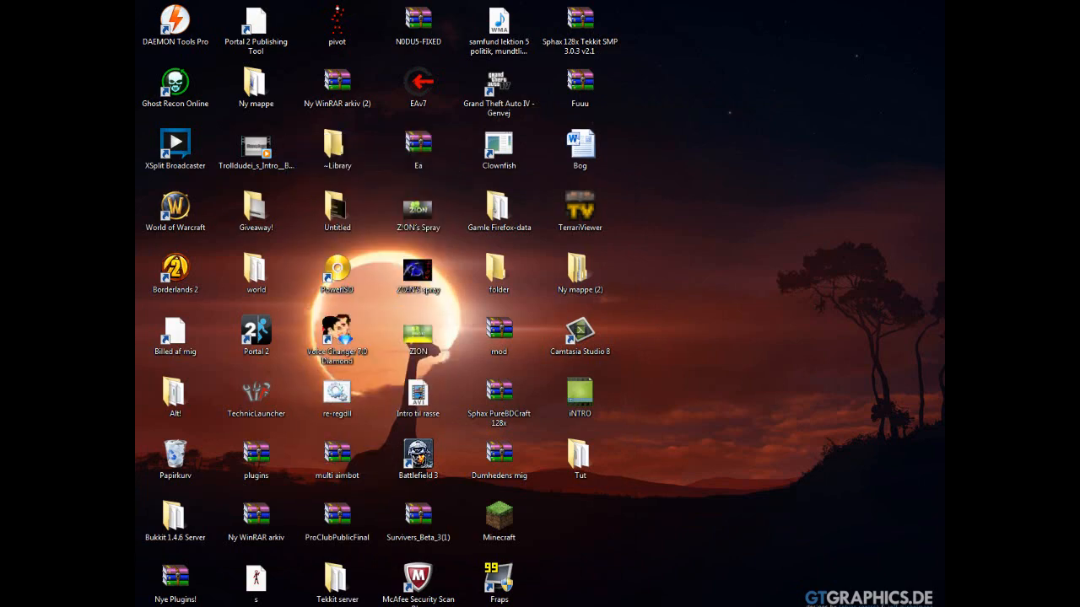
{"action": "left_click", "coordinate": [353, 547]}
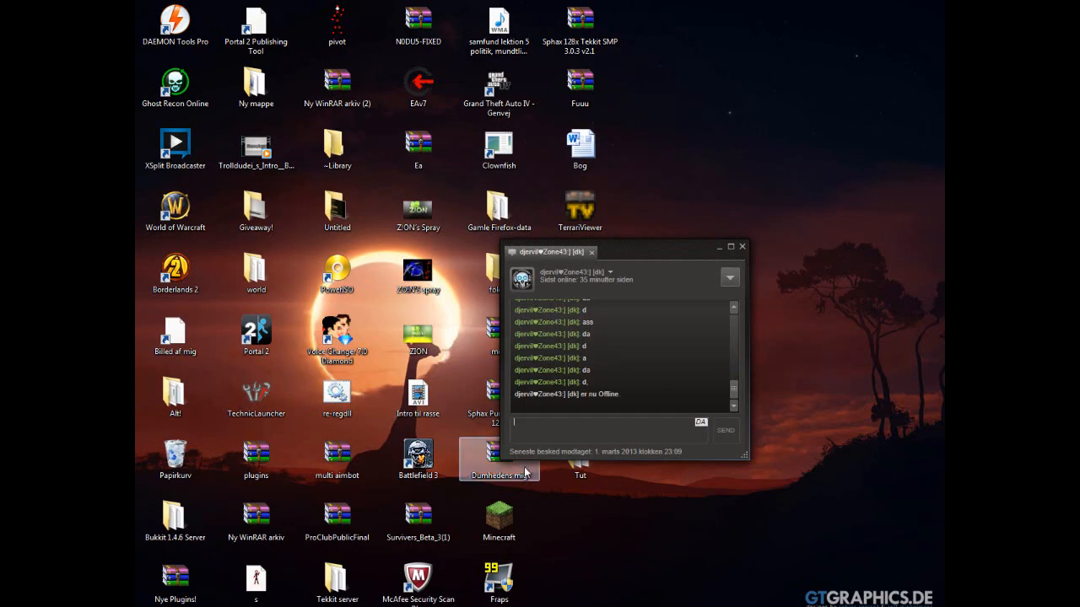
{"action": "left_click", "coordinate": [741, 252]}
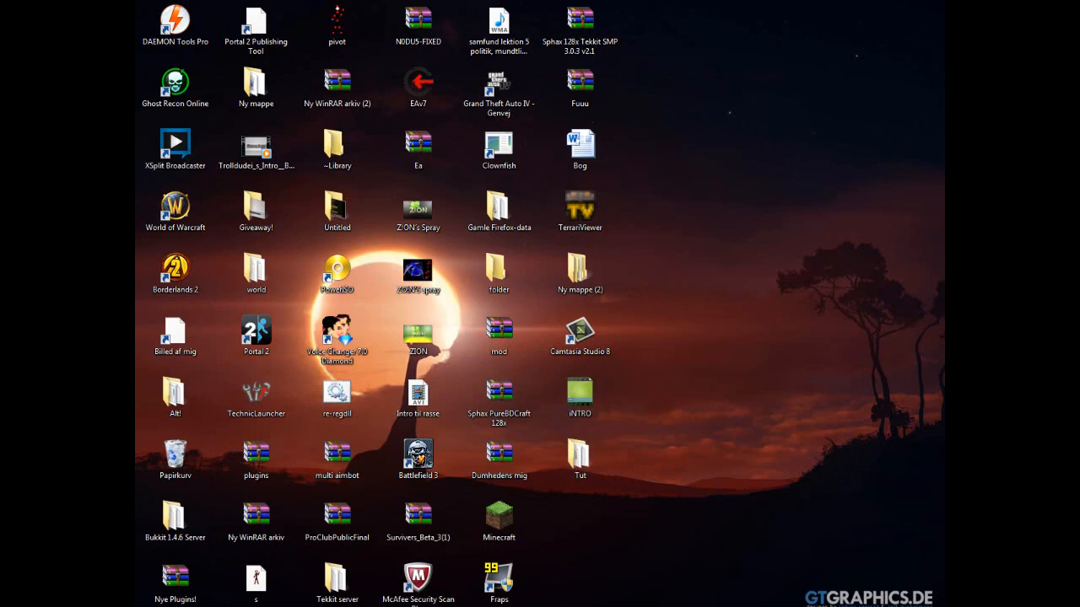
- Run Minecraft_Server from the Tut folder, allow it past the security warning, and minimize the server and folder windows
{"action": "double_click", "coordinate": [580, 455]}
{"action": "double_click", "coordinate": [308, 122]}
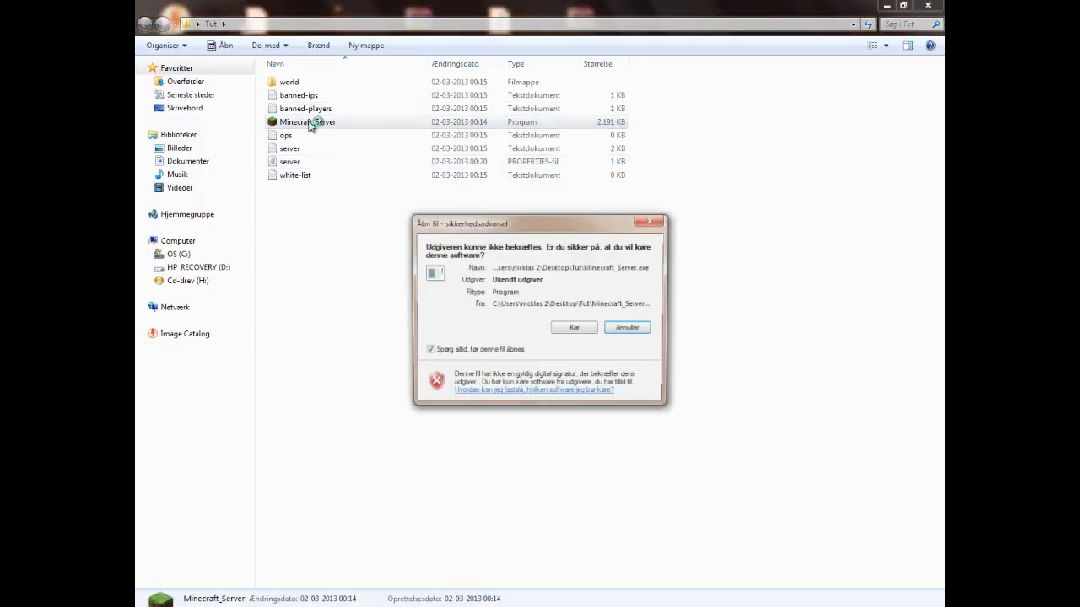
{"action": "left_click", "coordinate": [573, 328]}
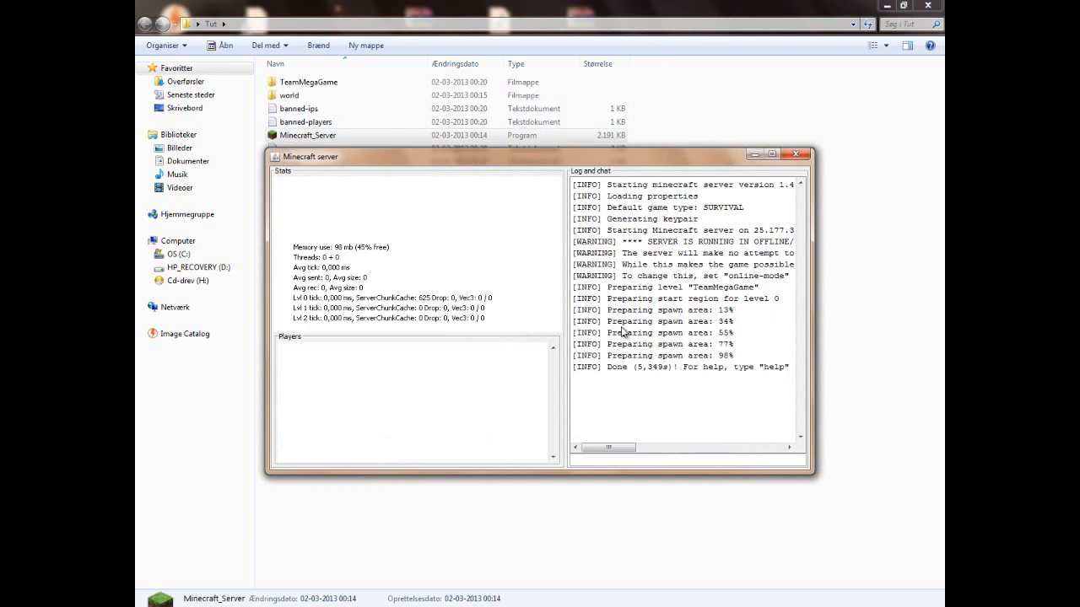
{"action": "left_click", "coordinate": [754, 155]}
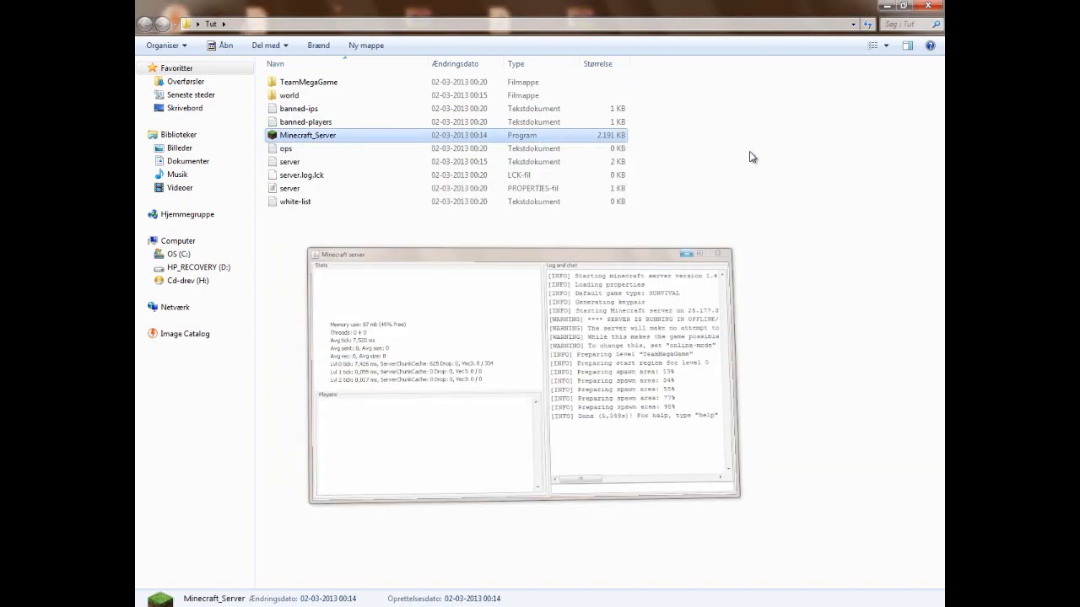
{"action": "left_click", "coordinate": [886, 6]}
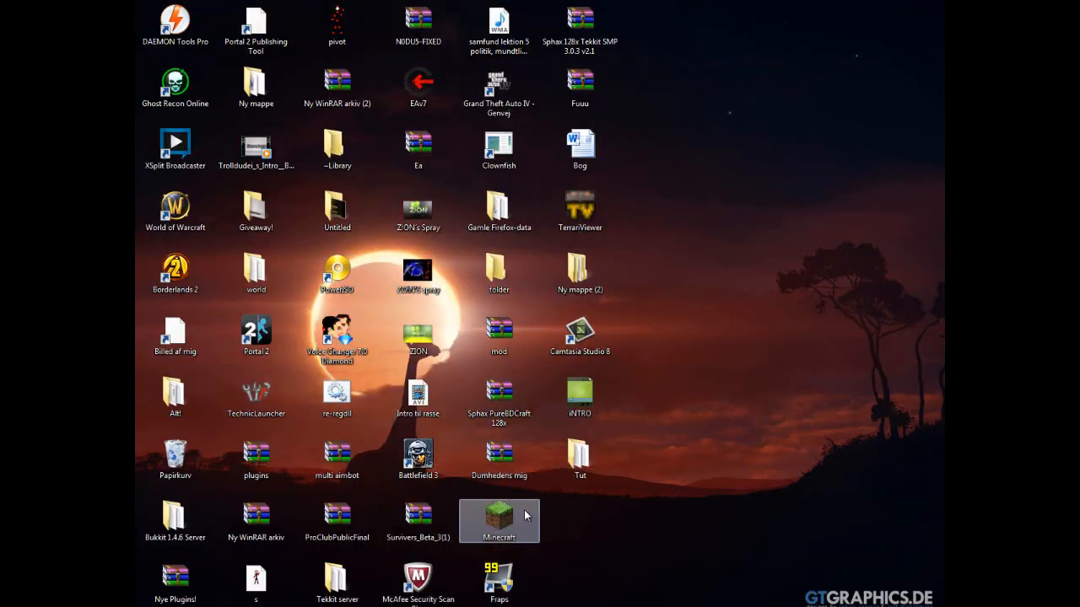
- Launch Minecraft from the desktop and allow it to run despite the unknown publisher
{"action": "left_click", "coordinate": [529, 521]}
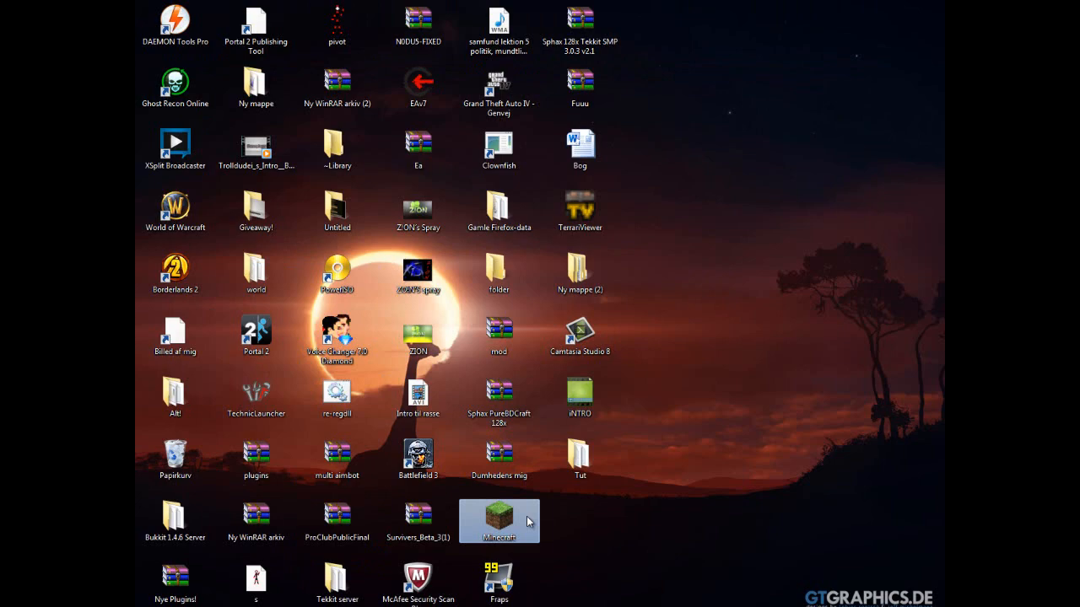
{"action": "left_click", "coordinate": [449, 606]}
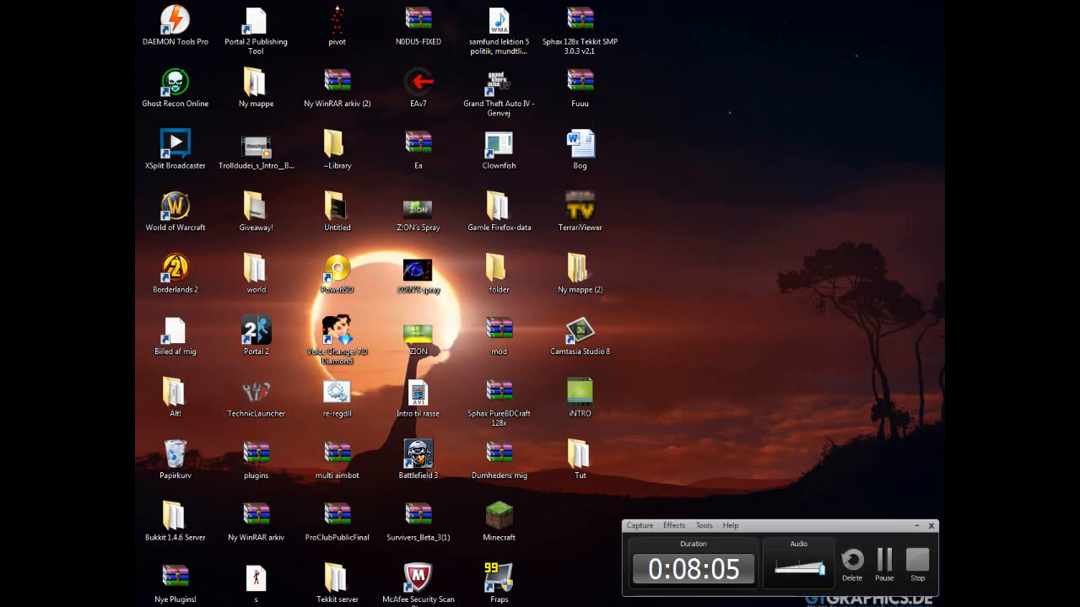
{"action": "double_click", "coordinate": [498, 530]}
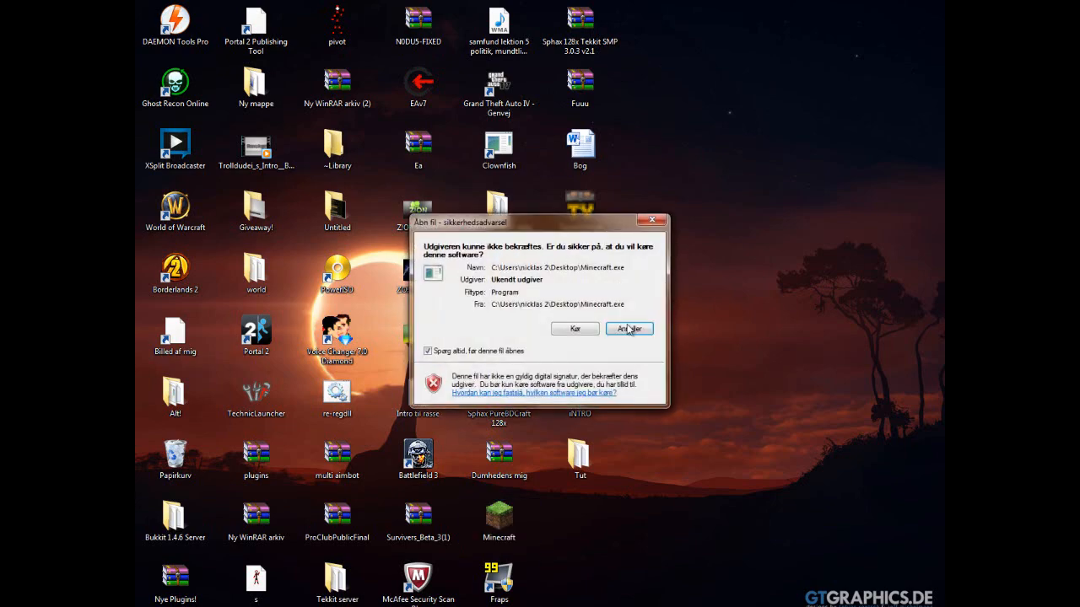
{"action": "left_click", "coordinate": [574, 326]}
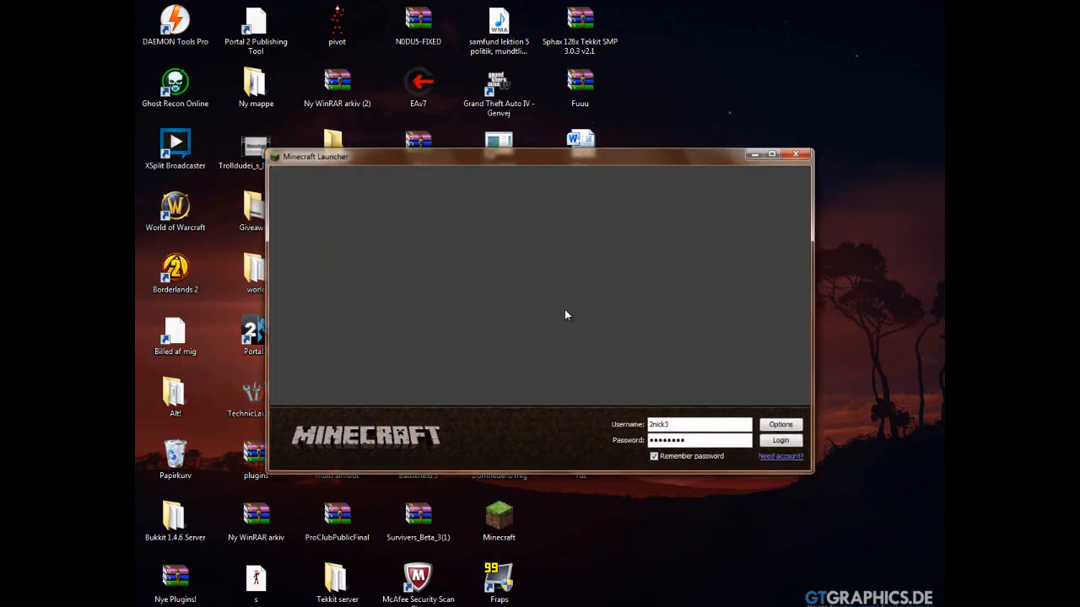
- Log in with the remembered account and open the multiplayer server list in a maximized game window
{"action": "left_click", "coordinate": [785, 439]}
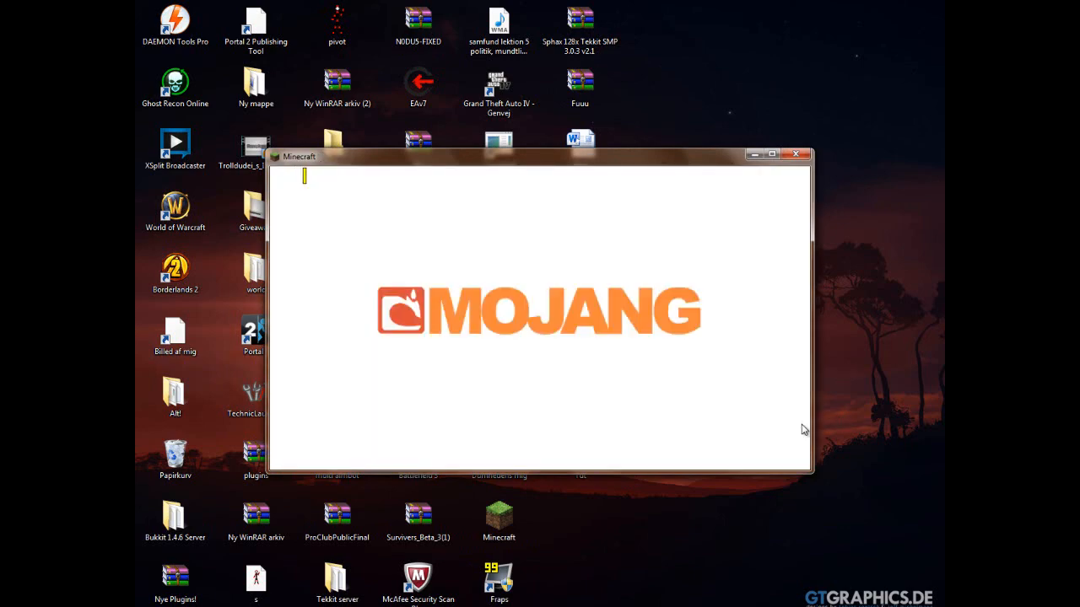
{"action": "left_click", "coordinate": [773, 156]}
{"action": "left_click", "coordinate": [582, 270]}
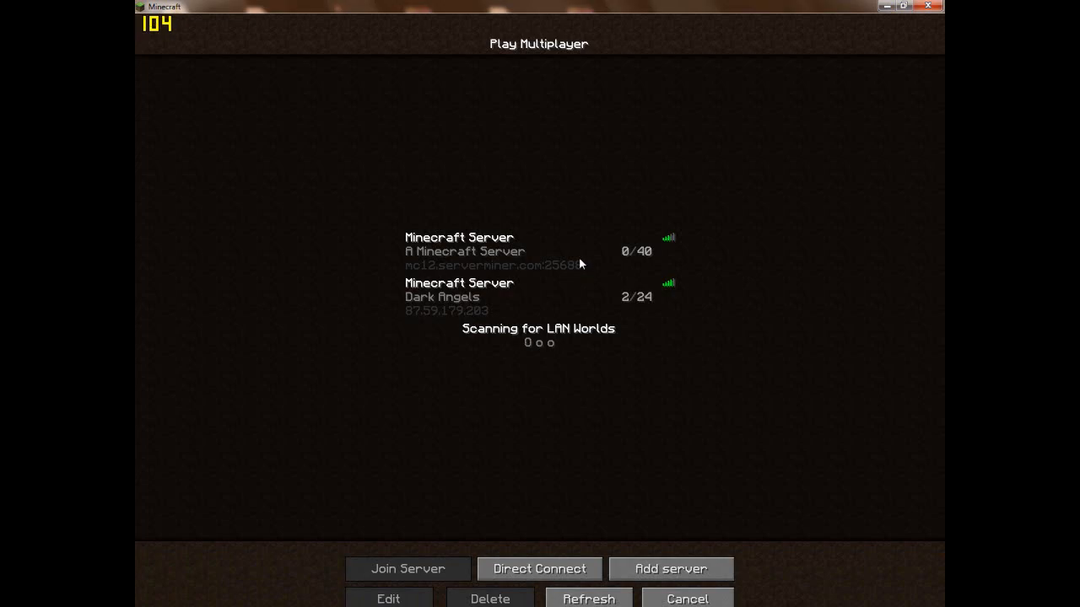
- Add a server named Minecraft Server with the copied address 25.177.30.247 and join it
{"action": "left_click", "coordinate": [644, 575]}
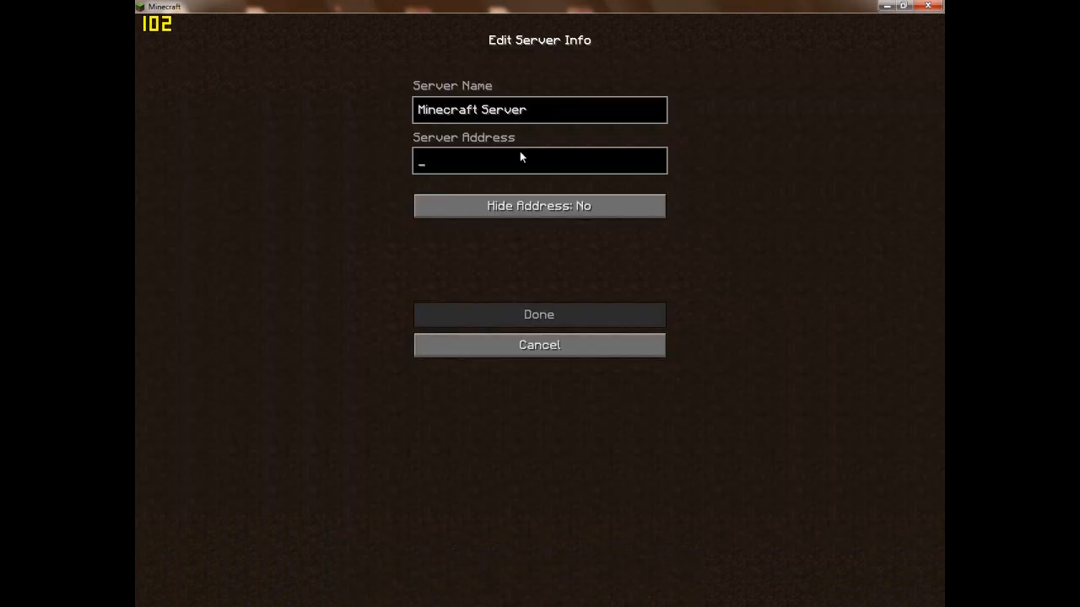
{"action": "type", "text": "25.177.30.247"}
{"action": "left_click", "coordinate": [590, 314]}
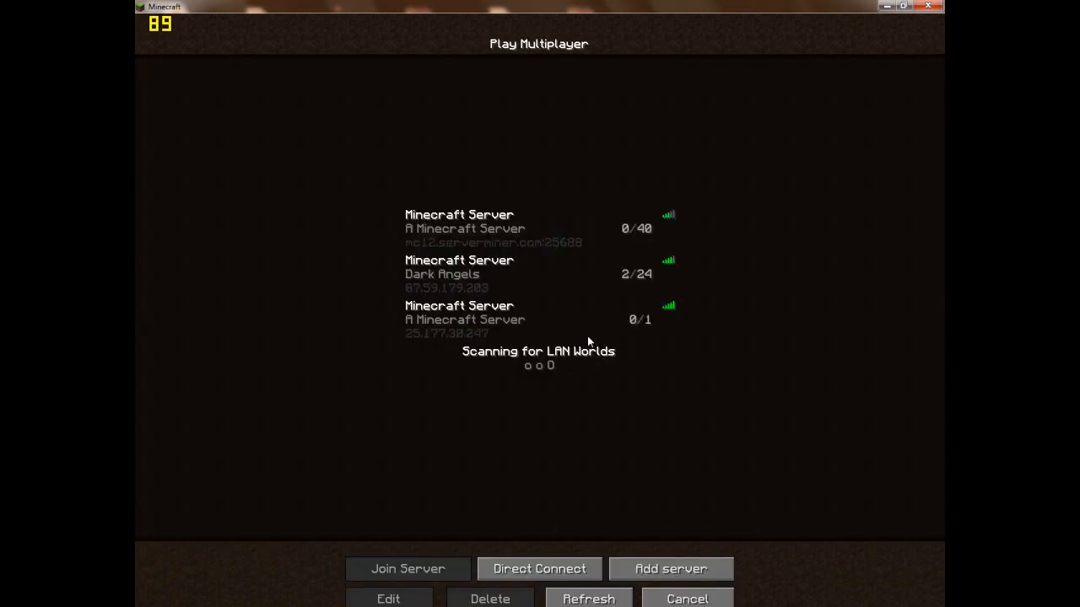
{"action": "left_click", "coordinate": [628, 317]}
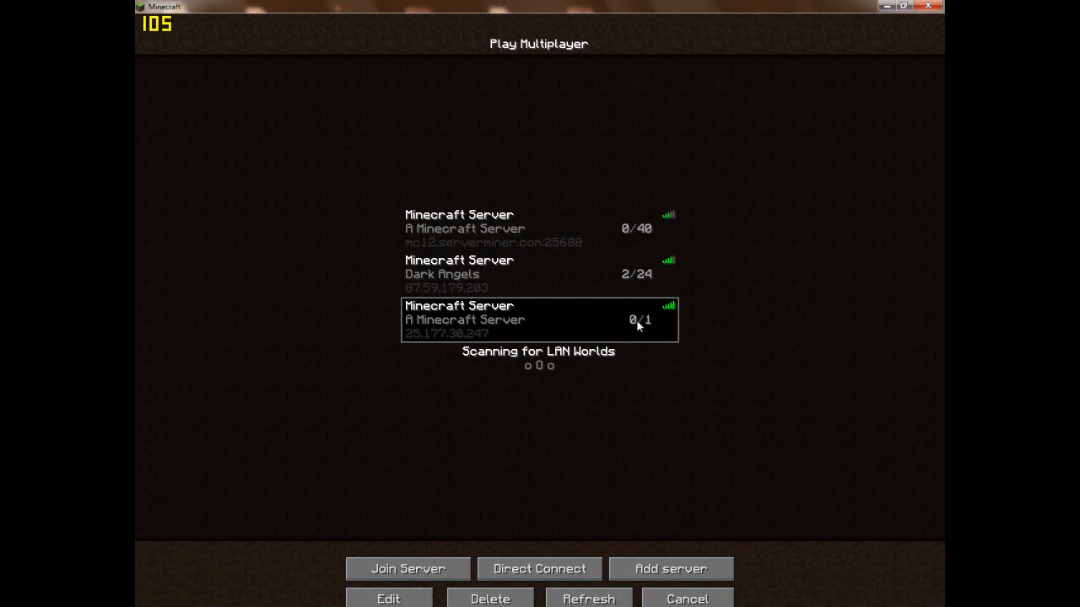
{"action": "double_click", "coordinate": [582, 332]}
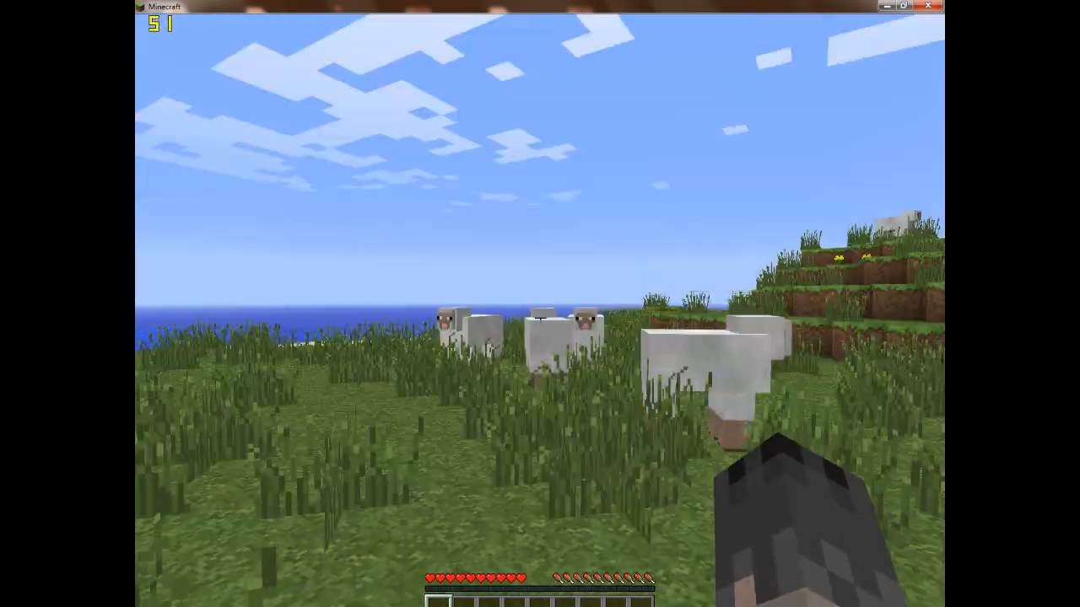
- Walk through the server world, hit the pig and open the empty survival inventory
{"action": "key", "text": "w"}
{"action": "left_click", "coordinate": [540, 317]}
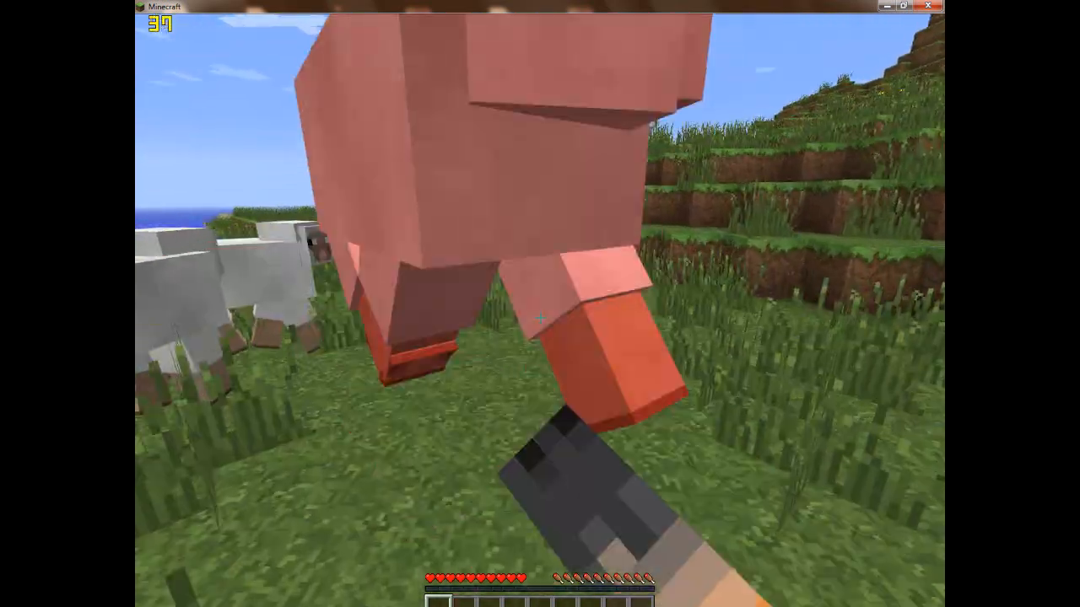
{"action": "key", "text": "e"}
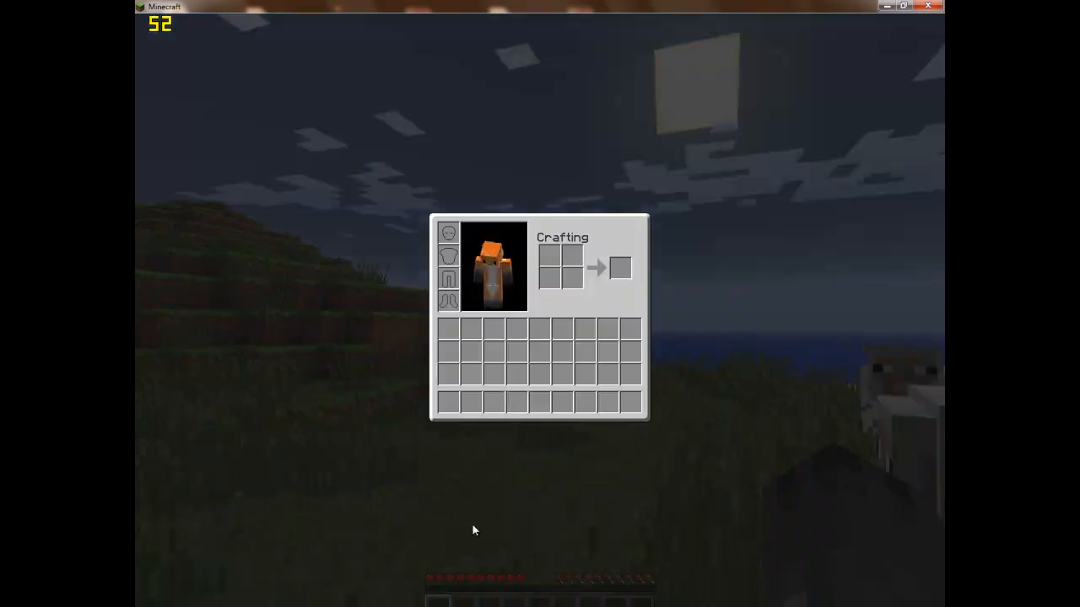
- Switch to the Minecraft server console, grant the connected player operator rights with the op command, and return to the game
{"action": "key", "text": "alt+Tab"}
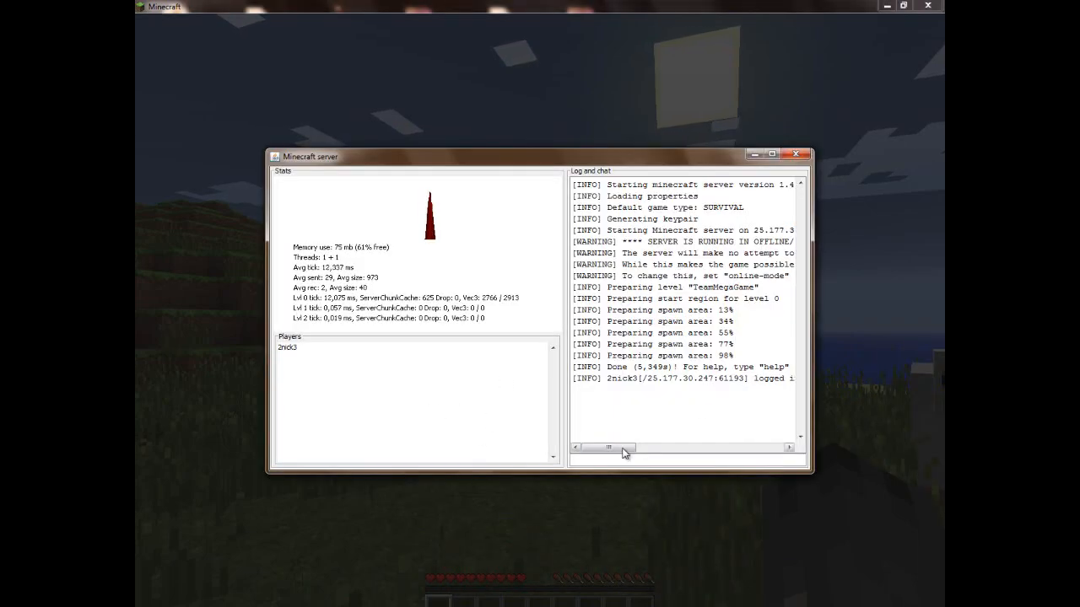
{"action": "mouse_move", "coordinate": [729, 381]}
{"action": "left_mouse_down"}
{"action": "mouse_move", "coordinate": [649, 381]}
{"action": "mouse_move", "coordinate": [733, 387]}
{"action": "left_mouse_up"}
{"action": "left_click", "coordinate": [647, 381]}
{"action": "left_click", "coordinate": [733, 419]}
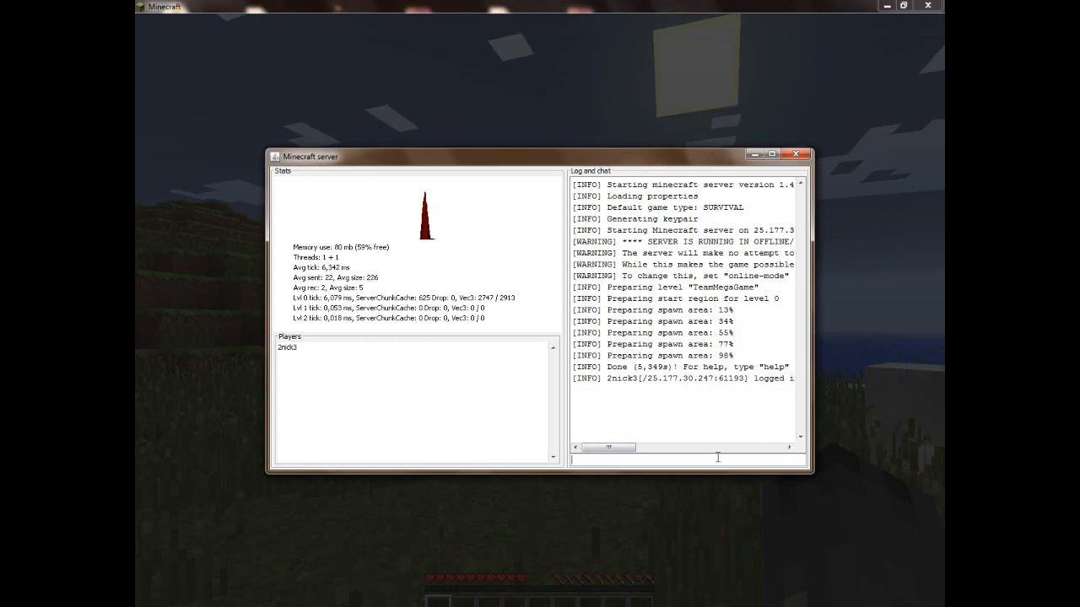
{"action": "left_click", "coordinate": [717, 457]}
{"action": "type", "text": "op 2nick3"}
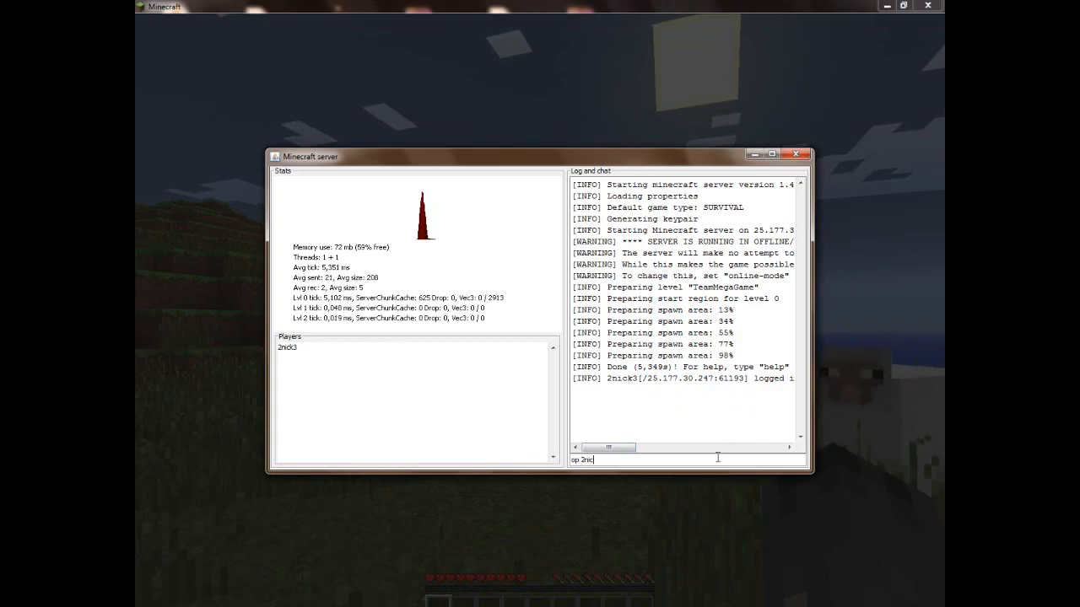
{"action": "key", "text": "Return"}
{"action": "left_click", "coordinate": [574, 563]}
{"action": "key", "text": "Escape"}
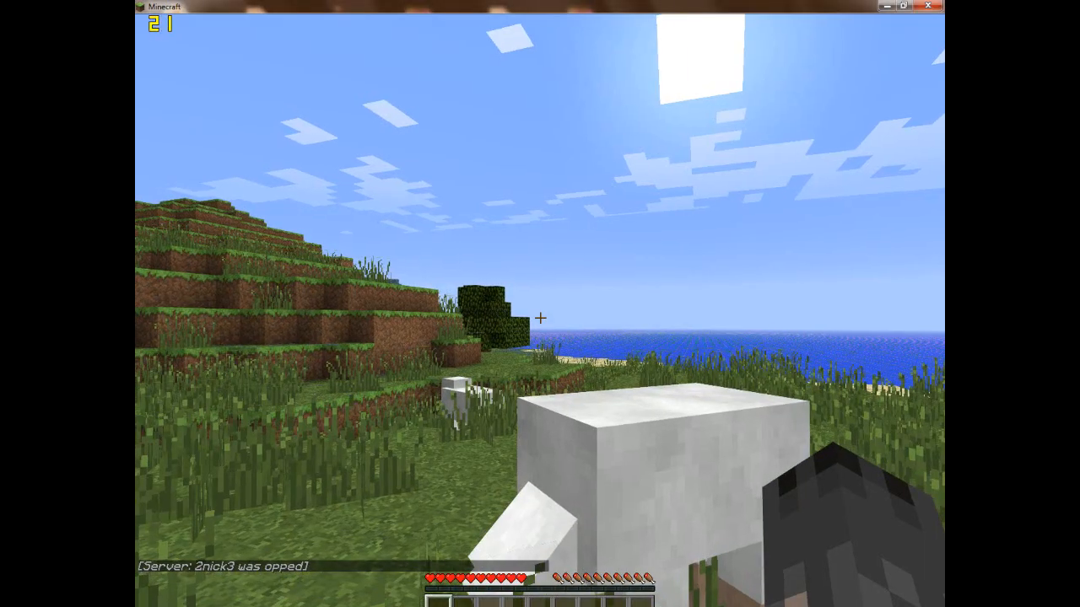
- Remove the player's own operator rights with /deop in the game chat and try to send another chat command
{"action": "key", "text": "w"}
{"action": "key", "text": "a"}
{"action": "type", "text": "t"}
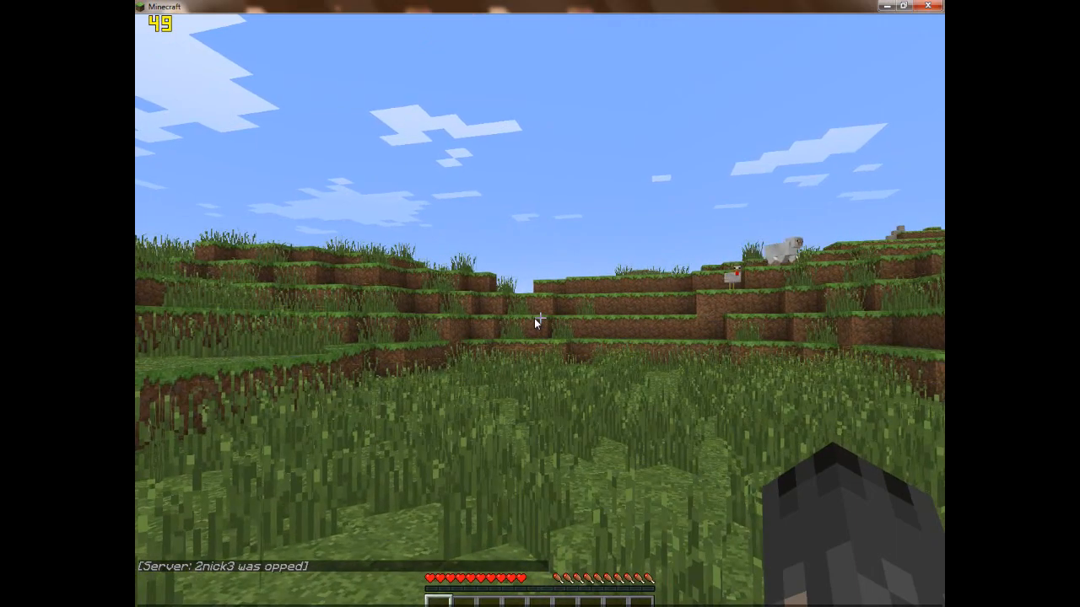
{"action": "type", "text": "/deop 2nick3"}
{"action": "key", "text": "Return"}
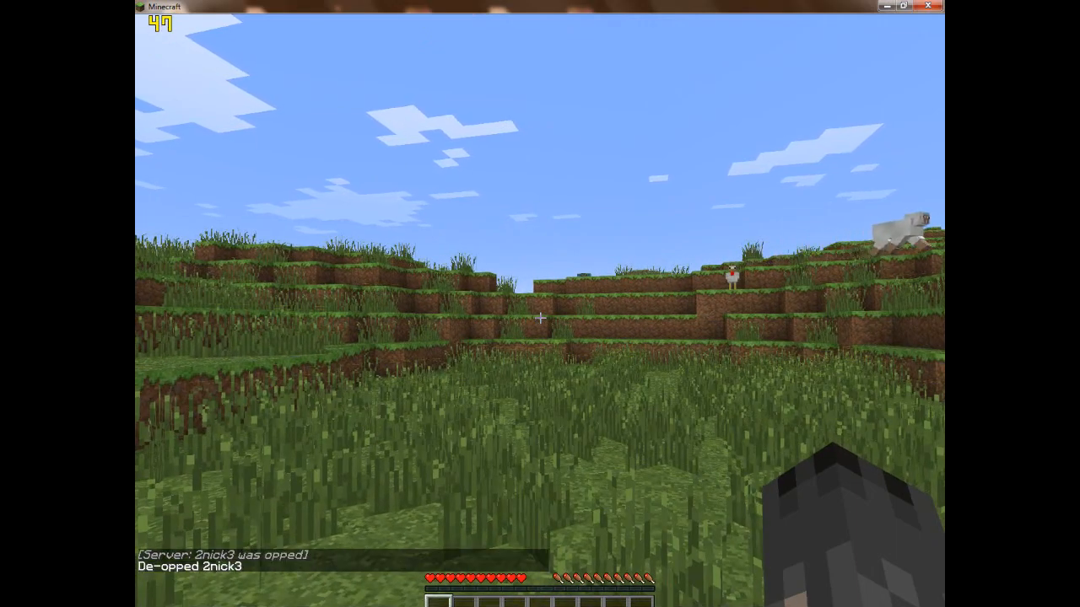
{"action": "key", "text": "t"}
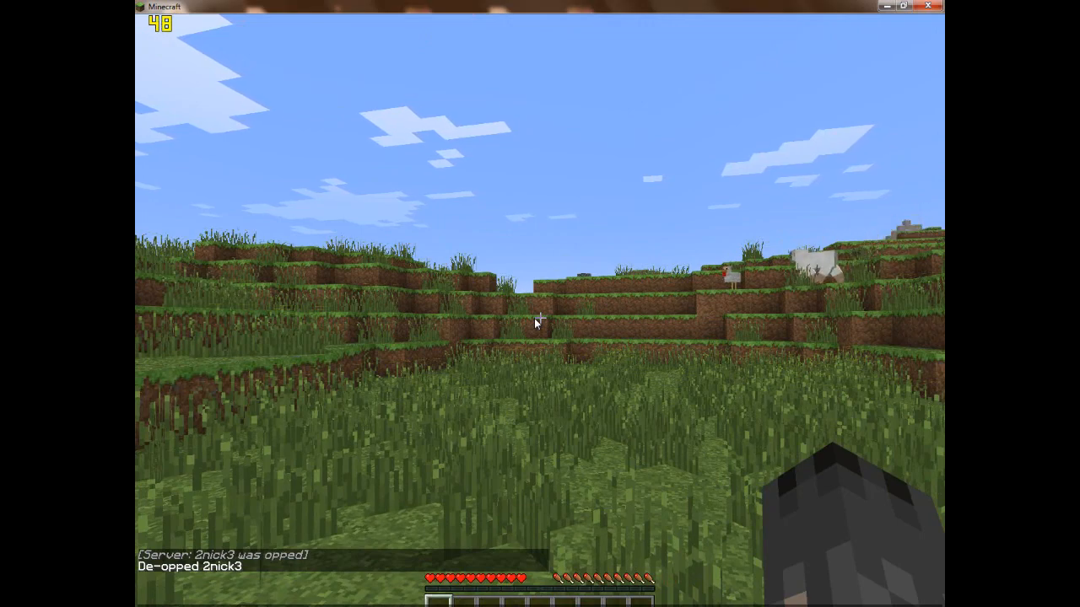
{"action": "key", "text": "Return"}
{"action": "key", "text": "t"}
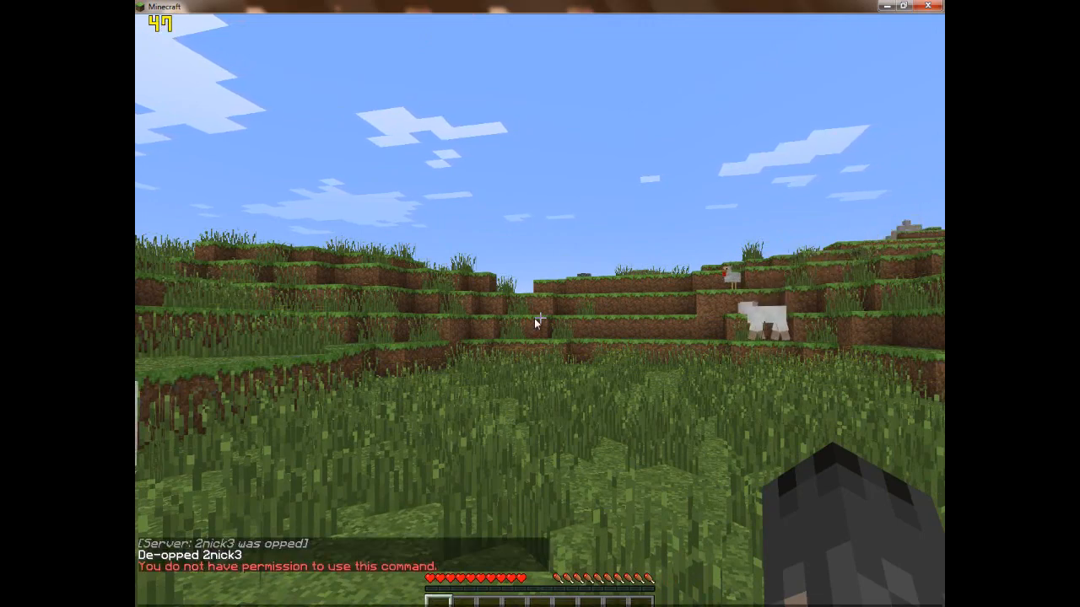
- Run the op command for the player again in the server console and switch back to the game
{"action": "key", "text": "alt+Tab"}
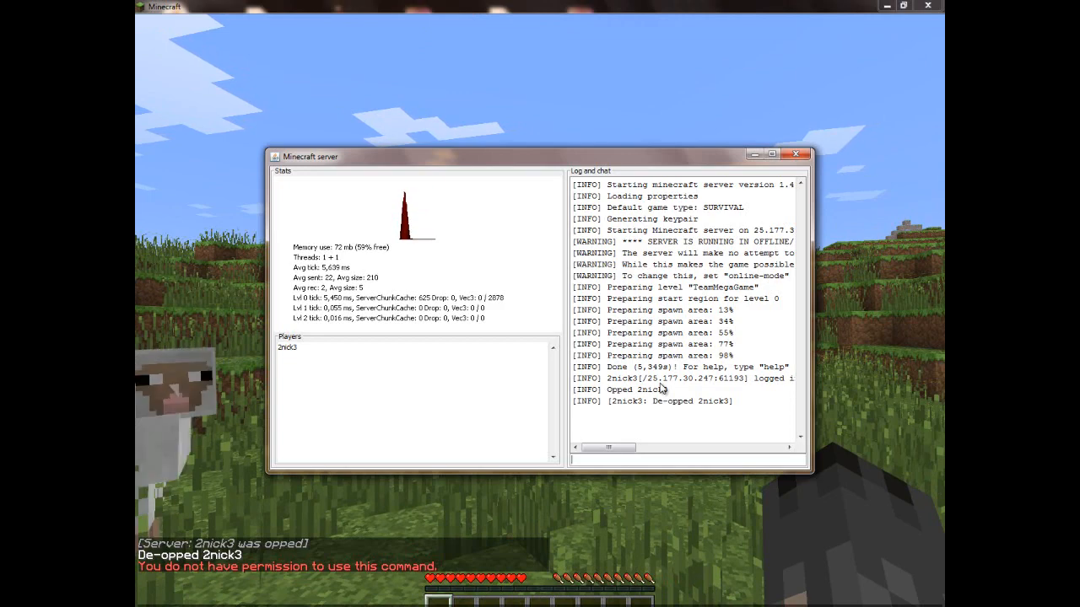
{"action": "type", "text": "op 2nick3"}
{"action": "key", "text": "Return"}
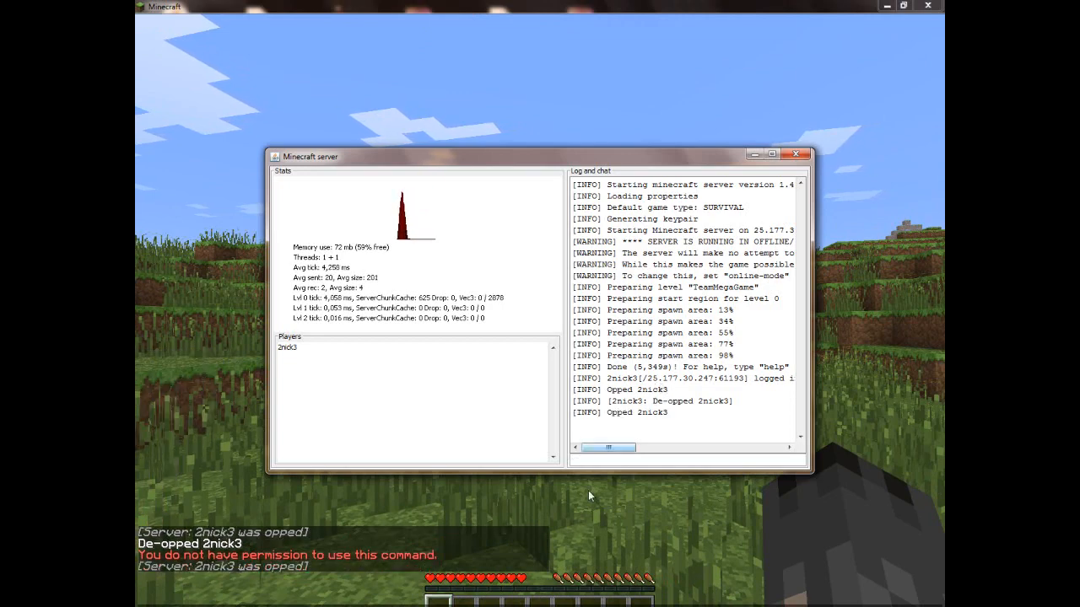
{"action": "key", "text": "alt+Tab"}
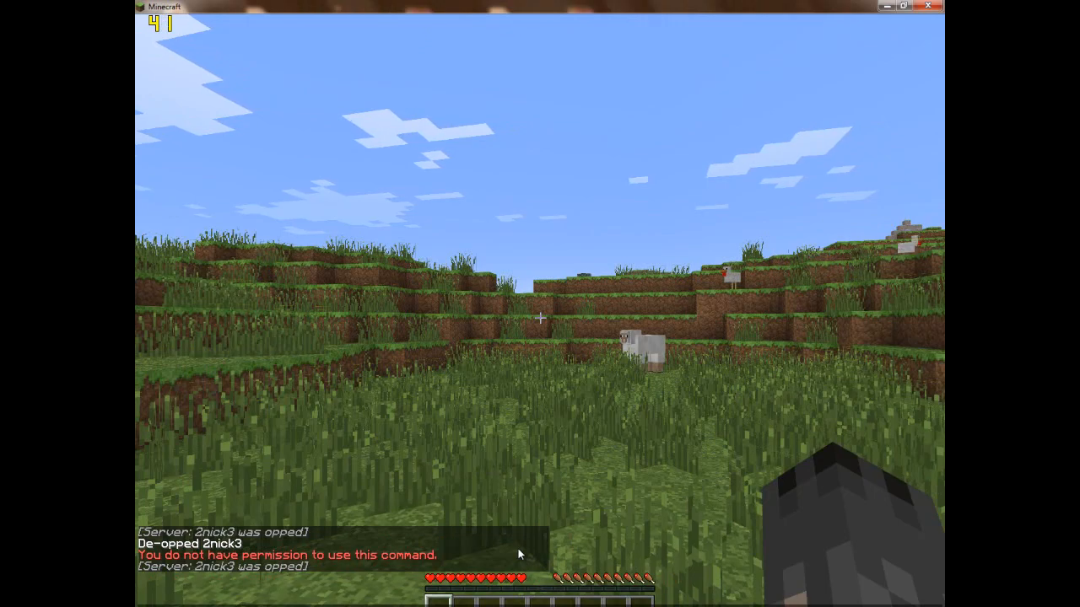
- Change the player's game mode to creative through the chat and take off flying
{"action": "key", "text": "Return"}
{"action": "key", "text": "space"}
{"action": "key", "text": "space"}
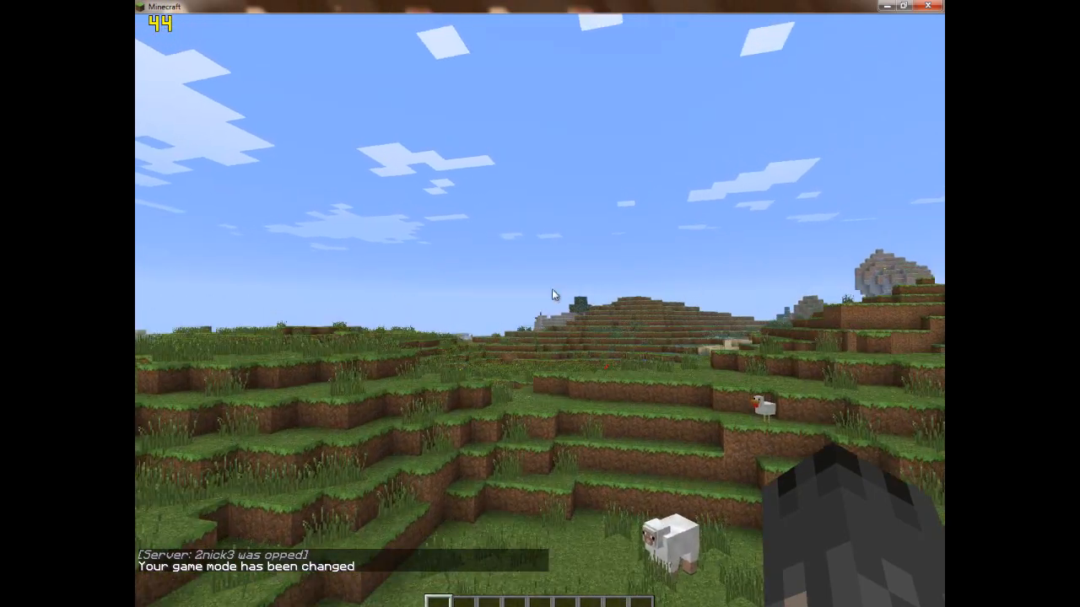
- Look at the creative inventory and fly over the hills to explore the server world
{"action": "key", "text": "e"}
{"action": "left_click", "coordinate": [507, 415]}
{"action": "key", "text": "e"}
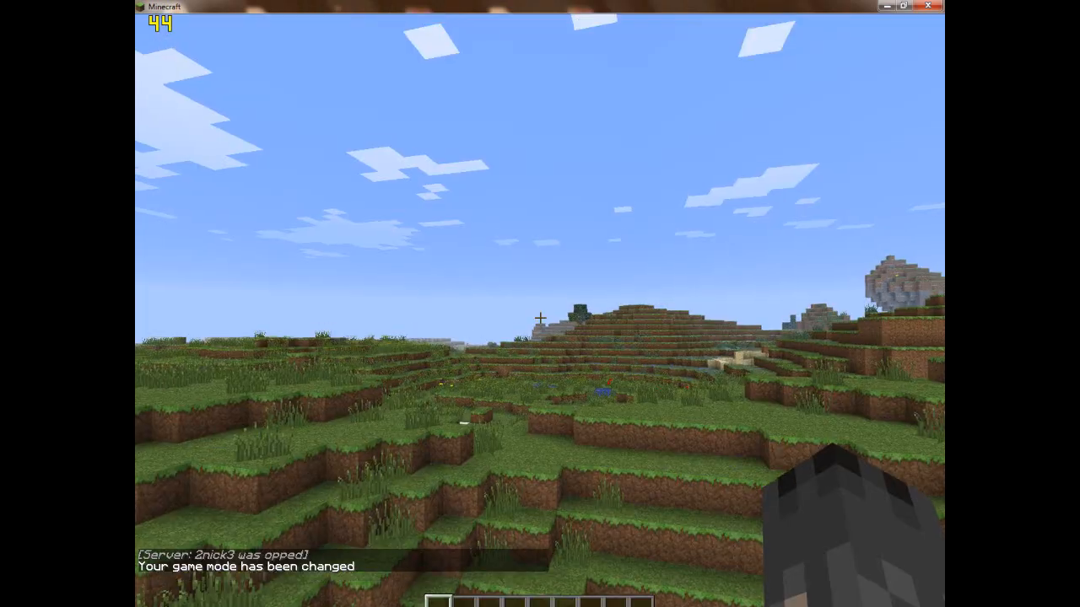
{"action": "key", "text": "w"}
{"action": "key", "text": "space"}
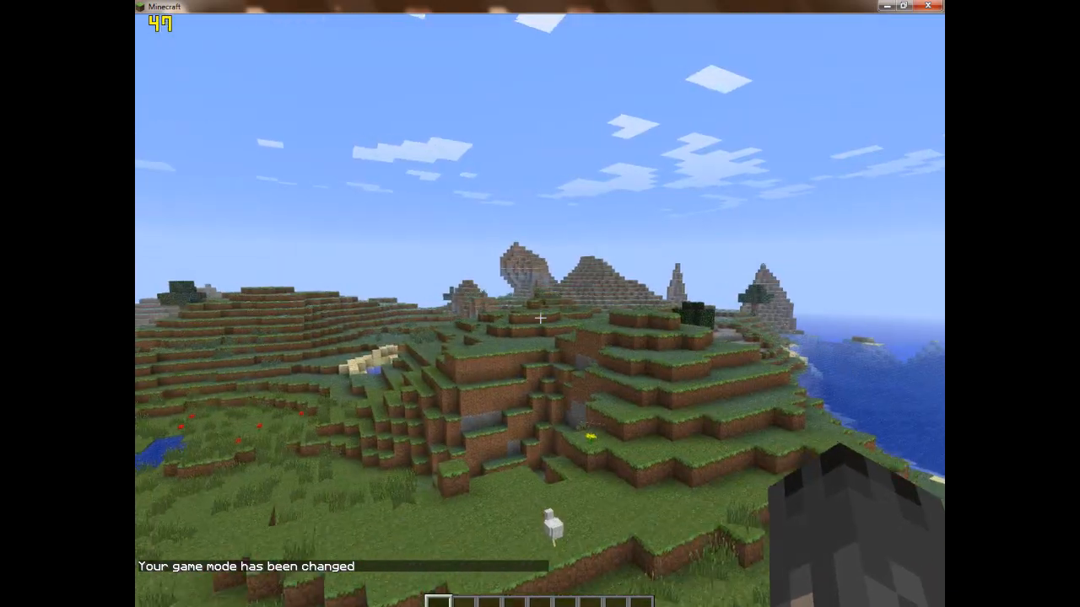
{"action": "key", "text": "w"}
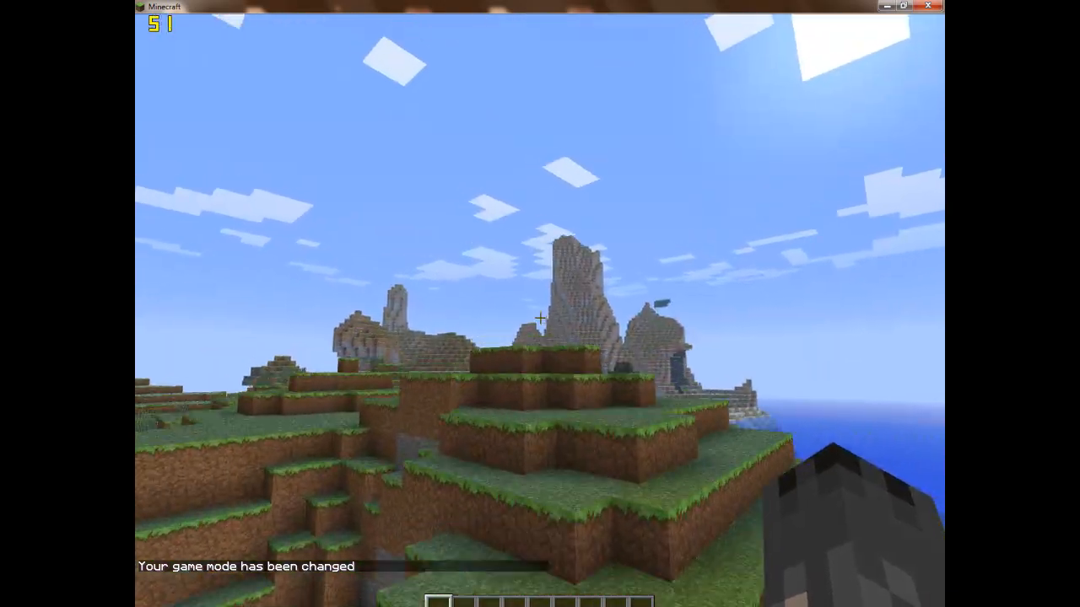
- Disconnect from the server, view the texture pack selection and return to the title screen
{"action": "key", "text": "Escape"}
{"action": "left_click", "coordinate": [539, 312]}
{"action": "left_click", "coordinate": [529, 300]}
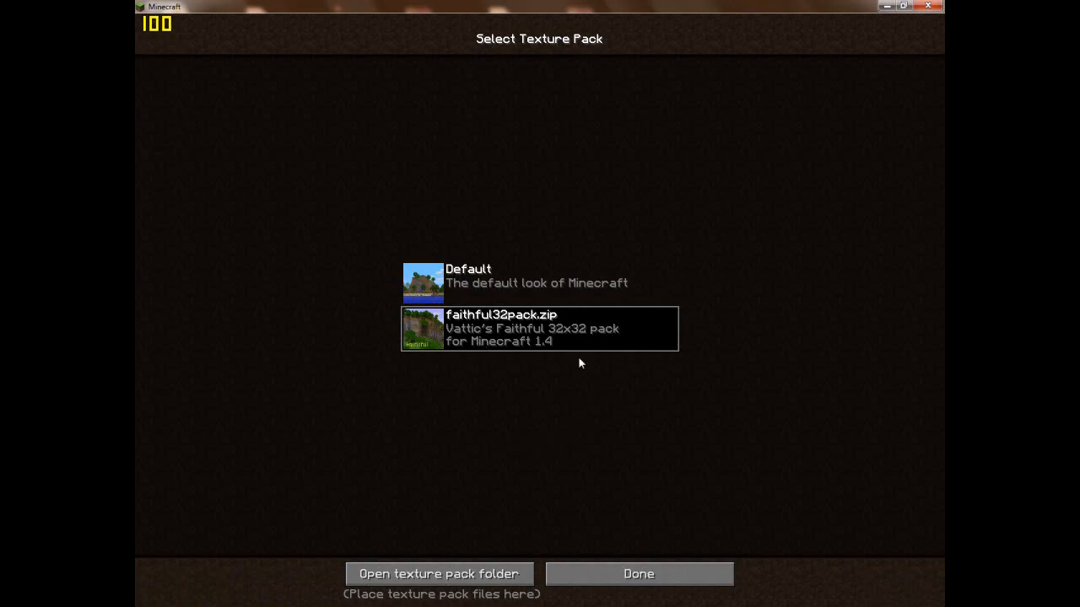
{"action": "left_click", "coordinate": [652, 574]}
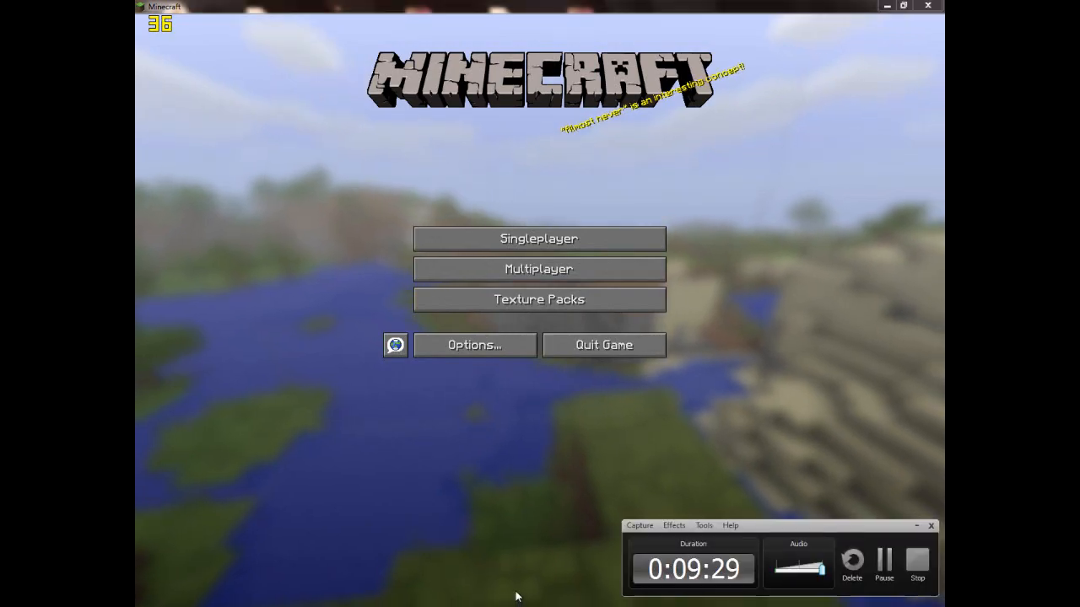